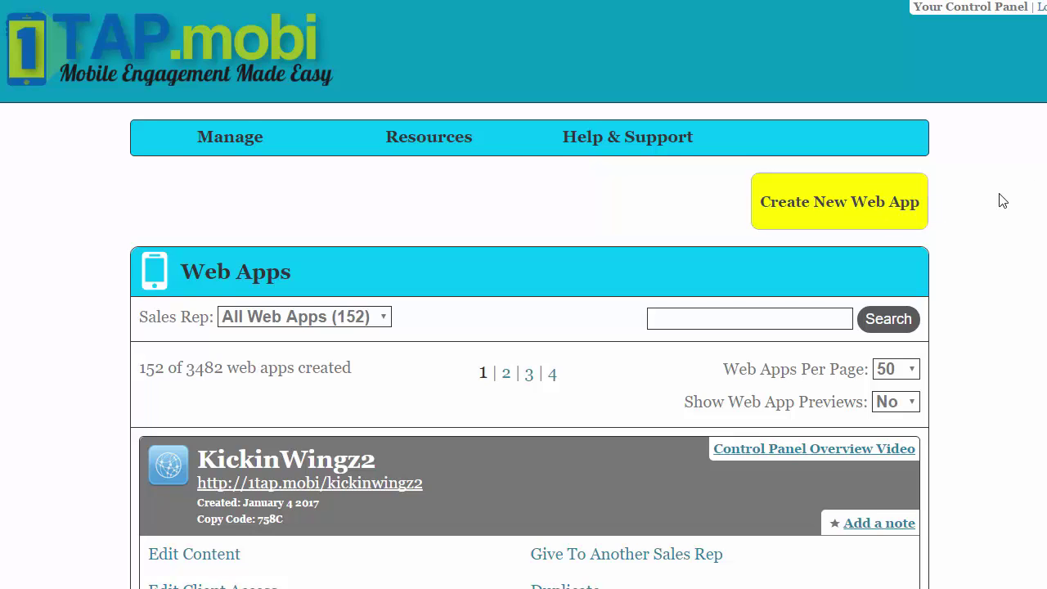
Start a new 2.0 web app and browse the Step 1 template list, including Accountant.
left_click(845, 214)
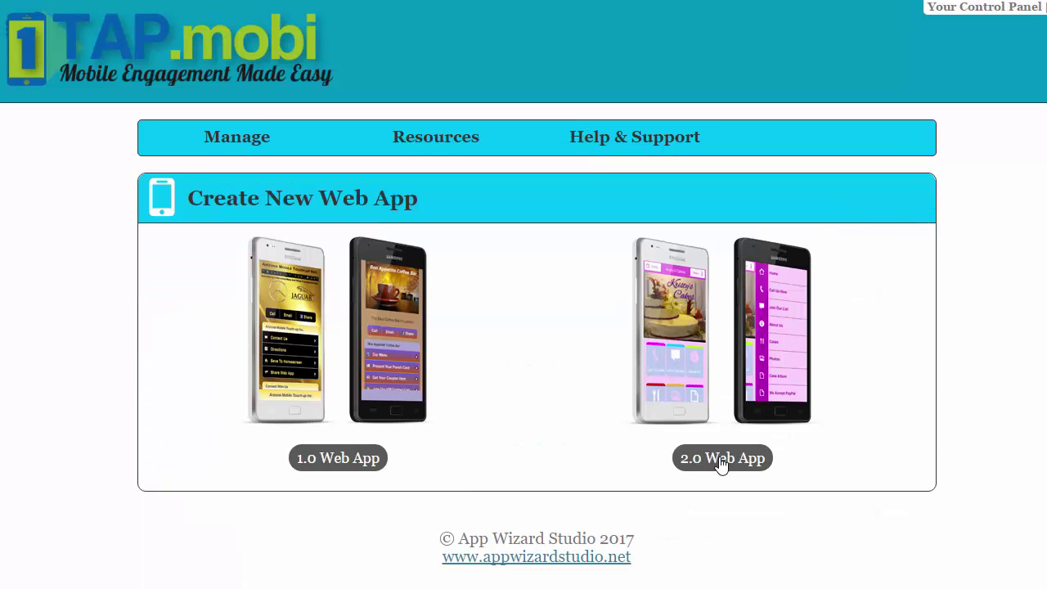
left_click(772, 457)
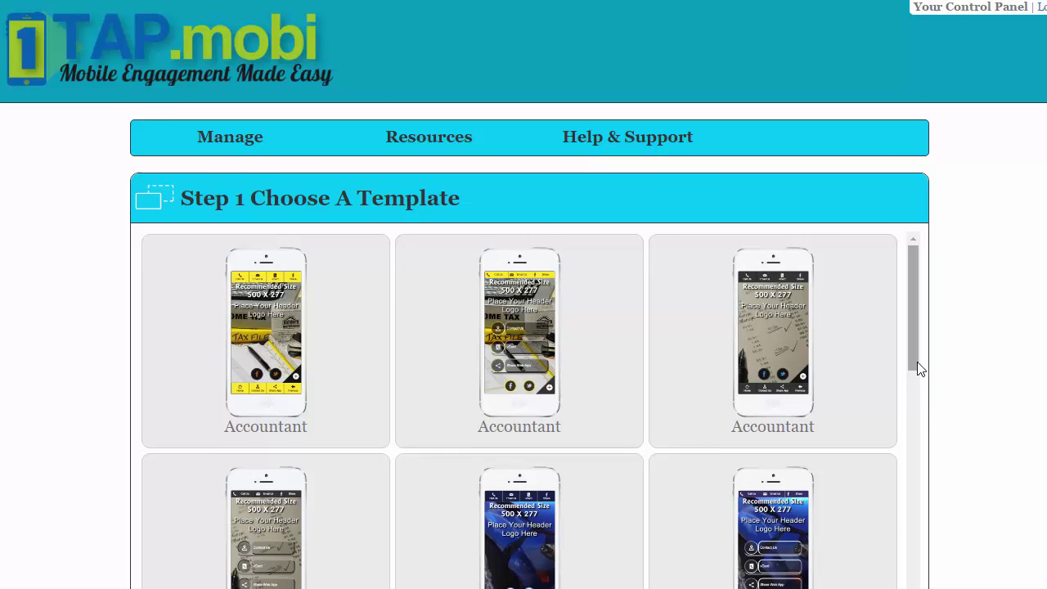
scroll(916, 360, "down", 5)
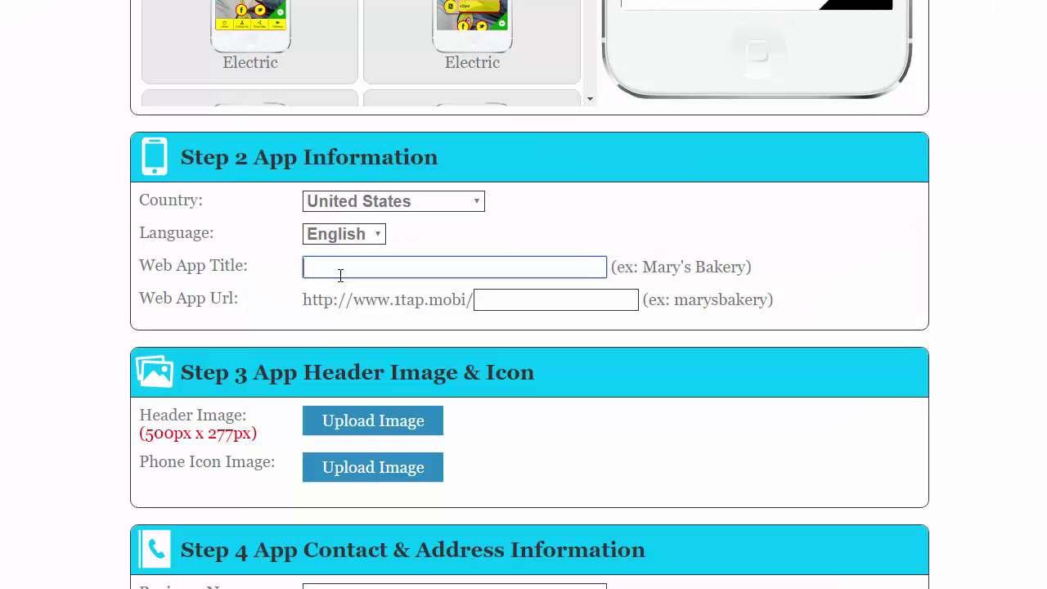
Enter Kiosk Demo as the web app title and kioskdemo as its URL.
type("Kiosk Demo")
left_click(540, 300)
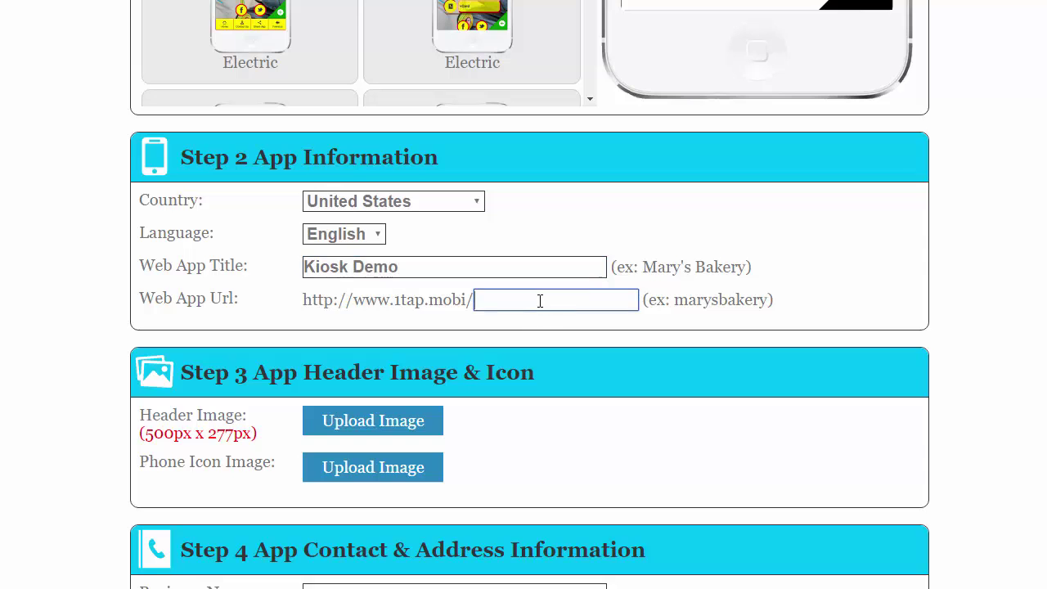
type("kiosk")
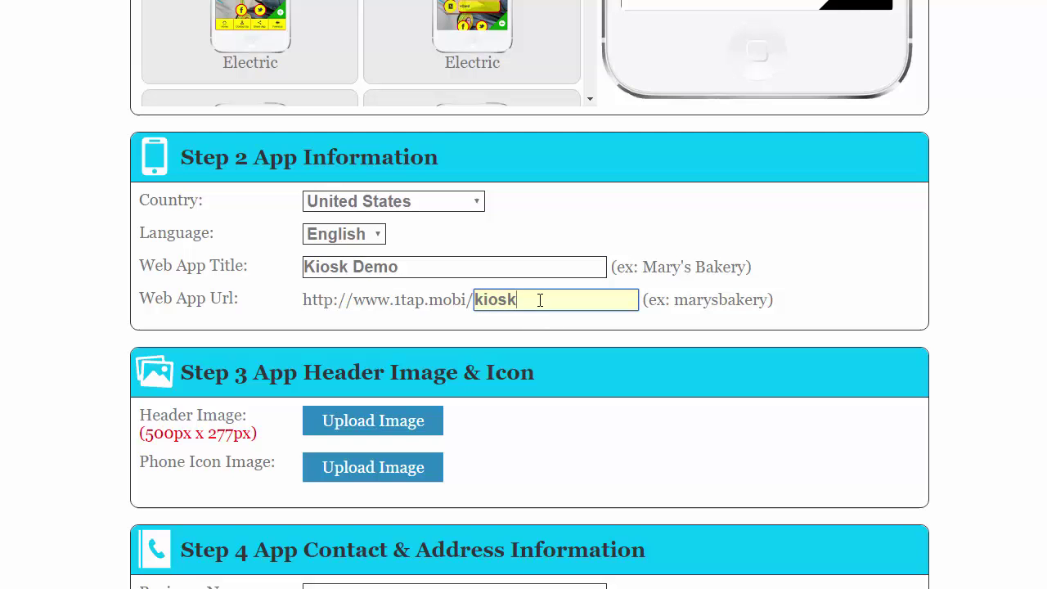
type("demo")
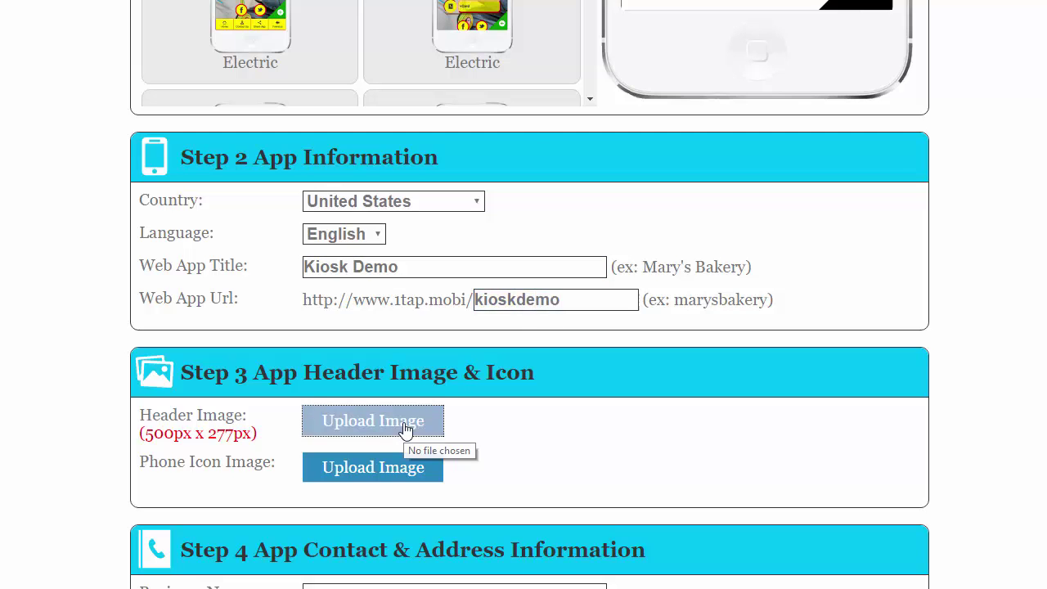
Upload kickkiosk.png from the Desktop as the app's header image.
left_click(436, 420)
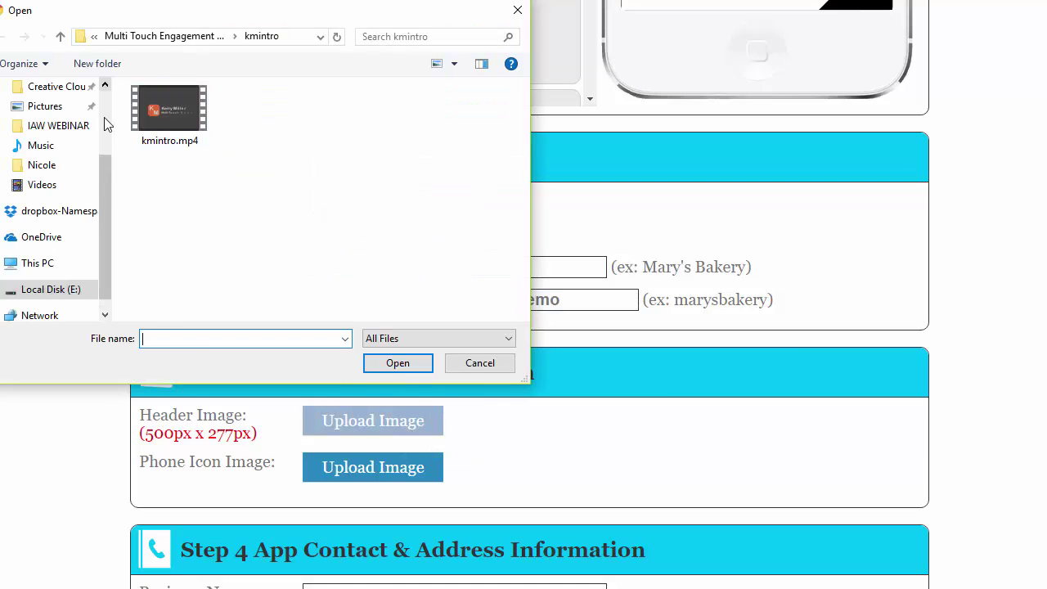
scroll(105, 117, "up", 3)
left_click(45, 118)
left_click_drag(522, 121, 517, 246)
left_click(168, 214)
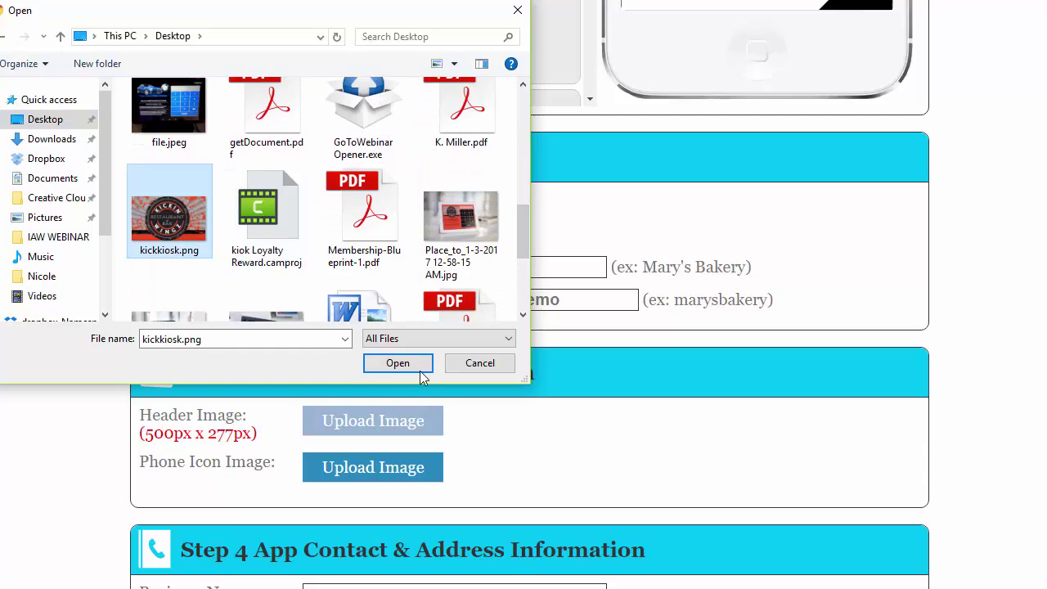
left_click(399, 363)
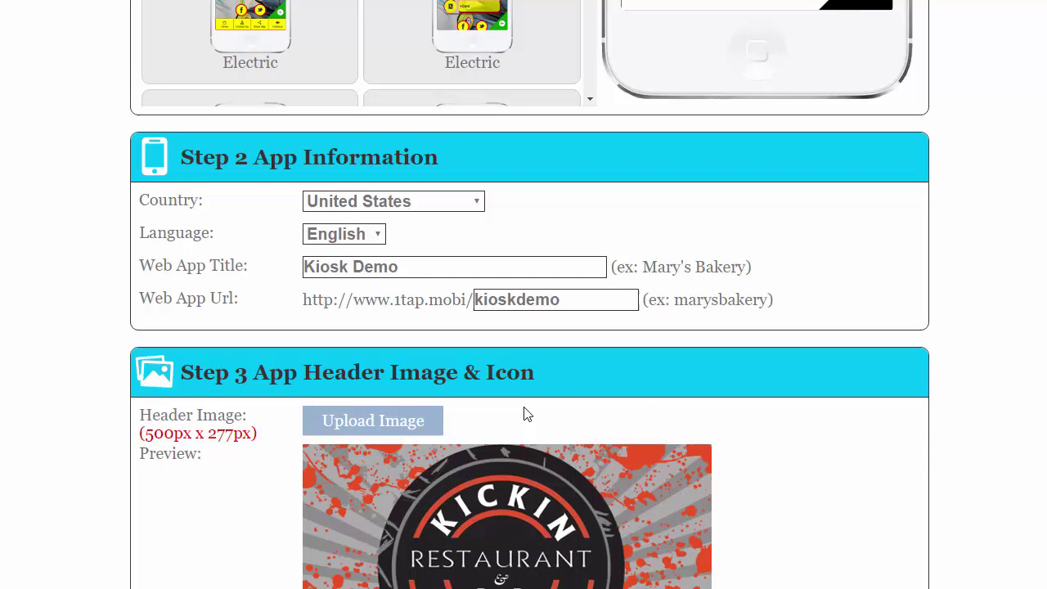
scroll(565, 399, "down", 1)
scroll(565, 401, "down", 3)
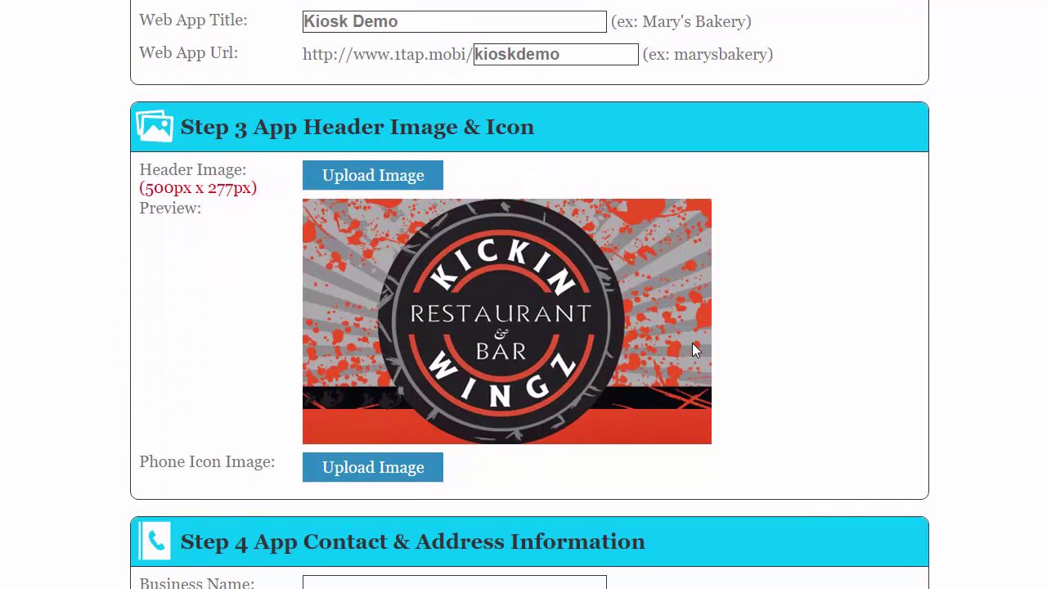
scroll(588, 416, "down", 2)
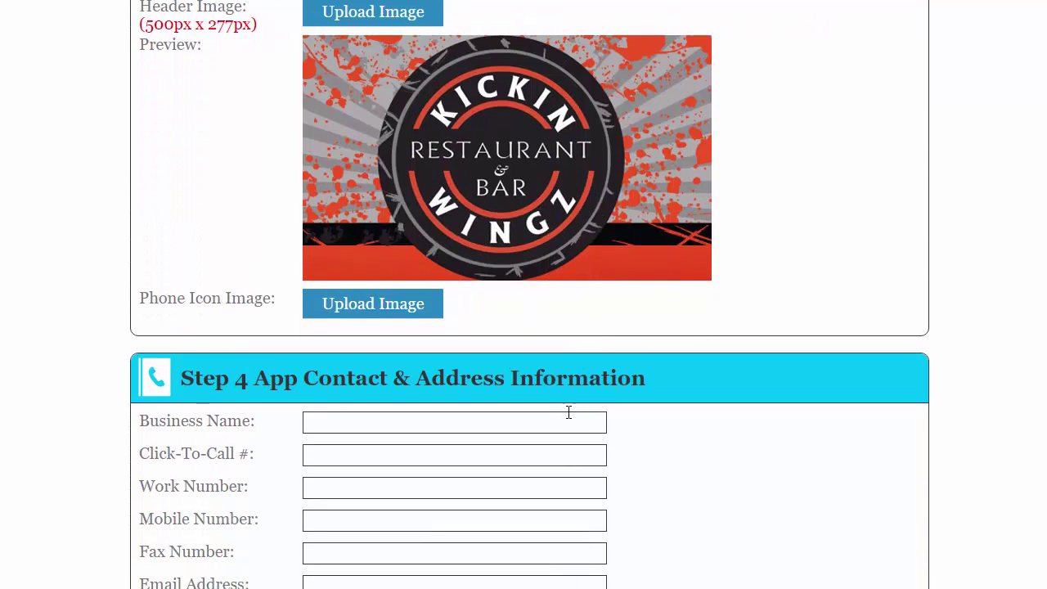
left_click(431, 340)
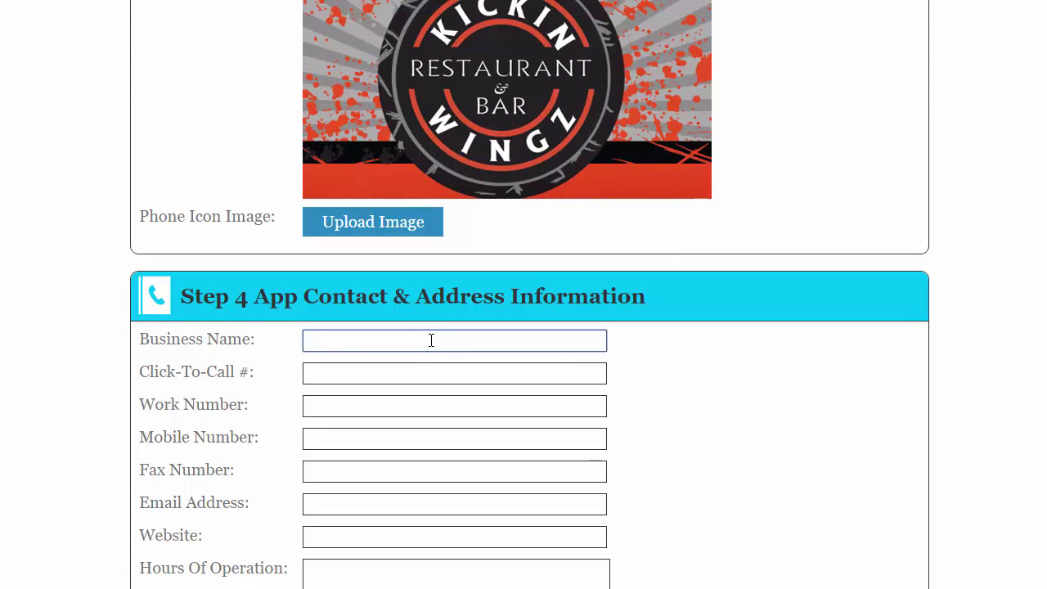
type("Kisok ")
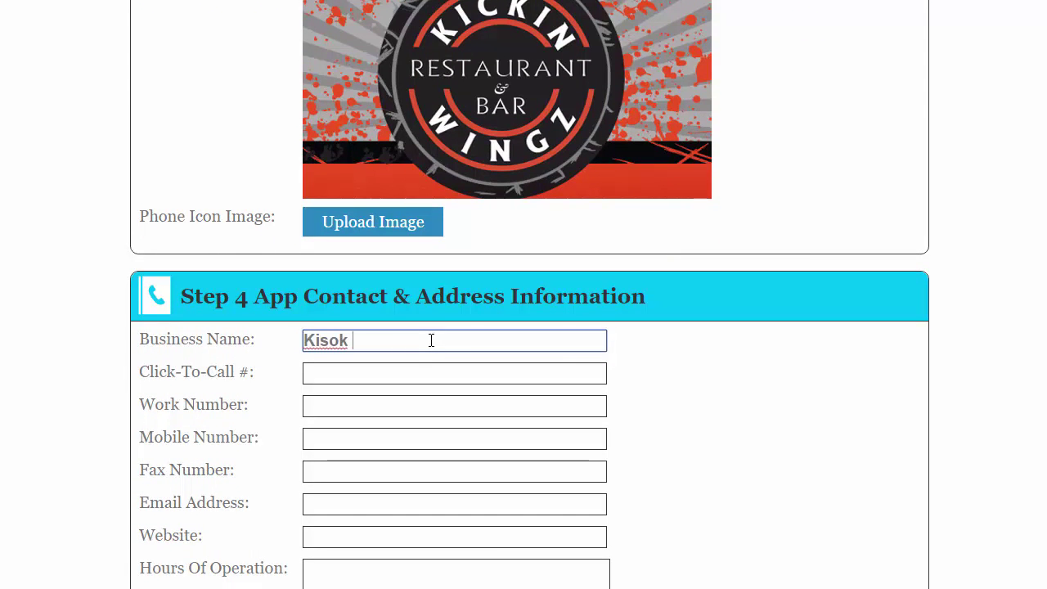
type("Demo")
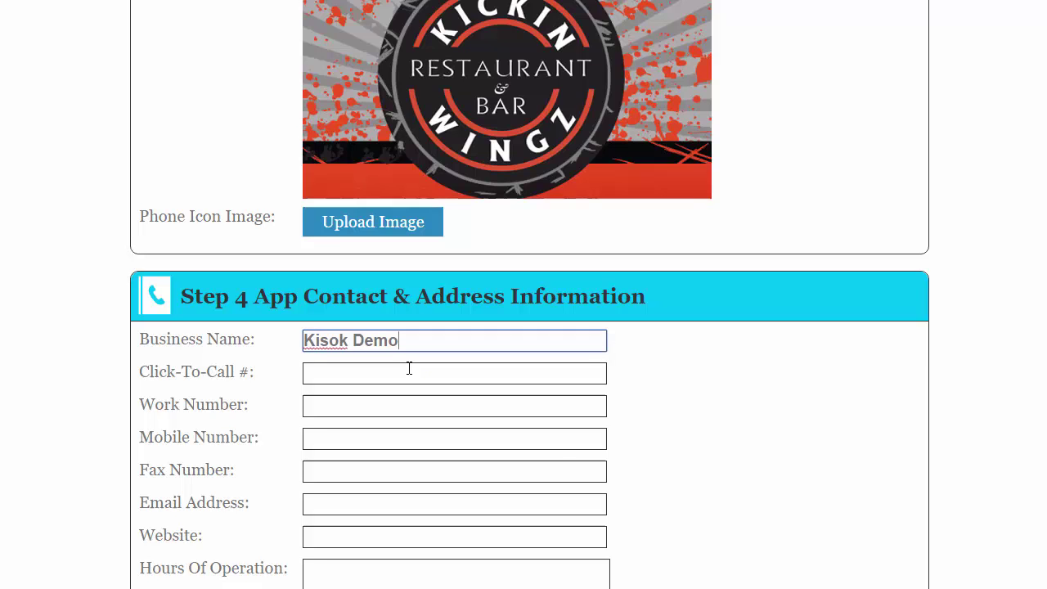
left_click(409, 368)
type("555")
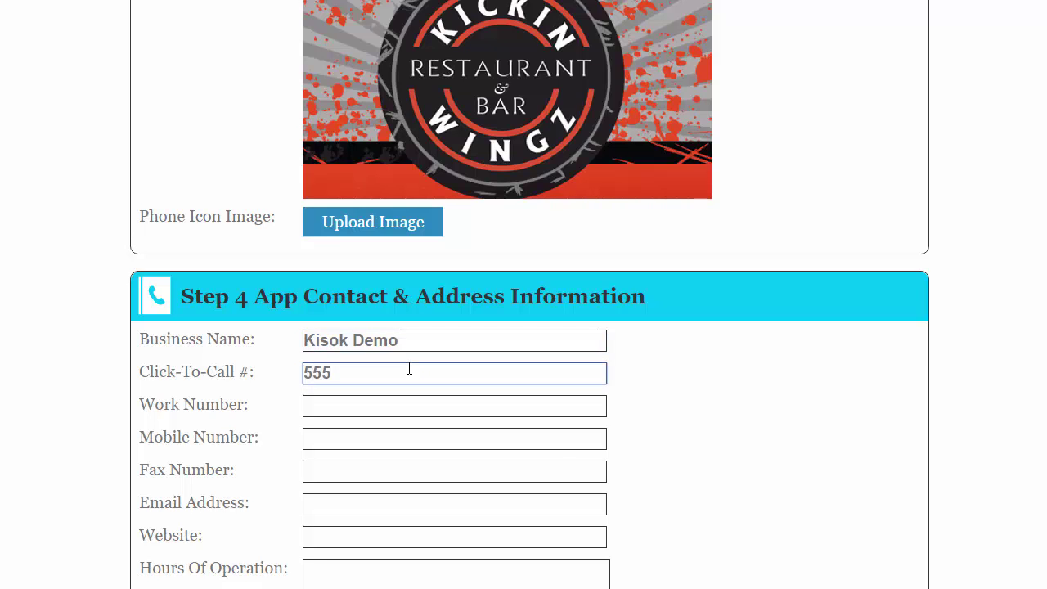
type("-555-1212")
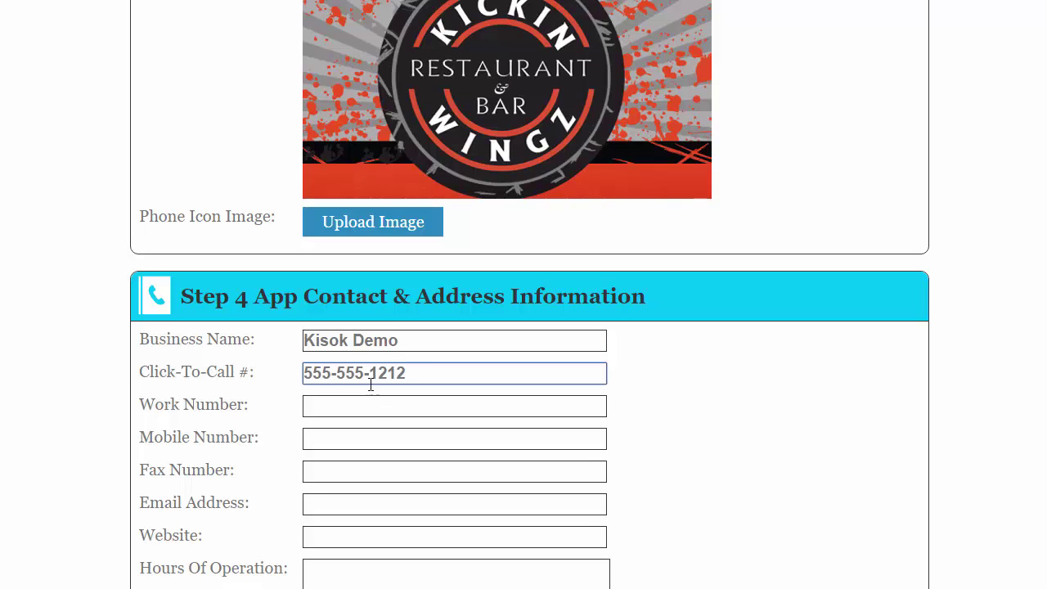
left_click(366, 405)
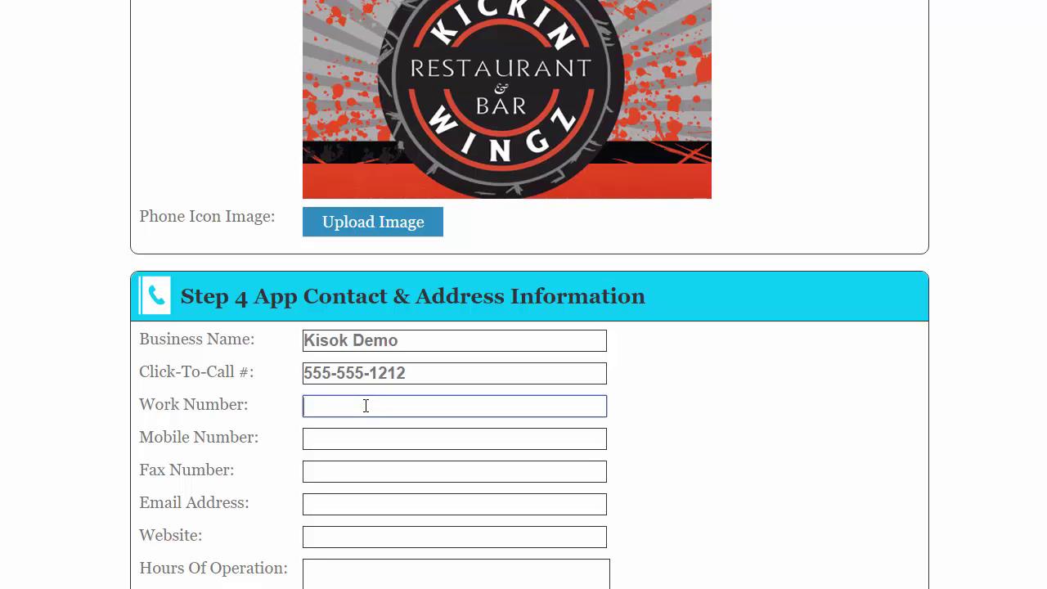
type("555-")
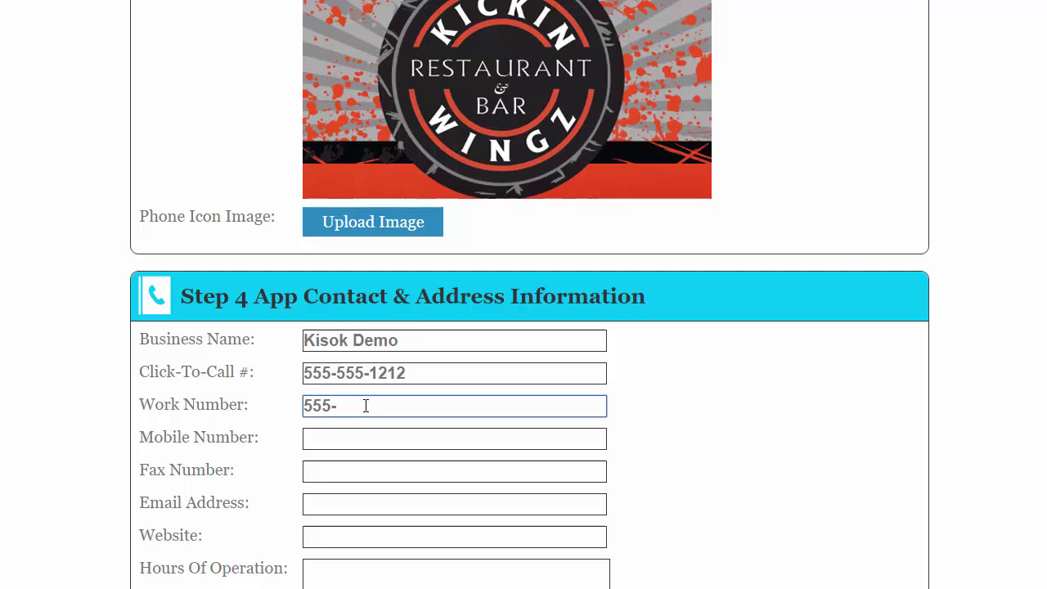
type("555")
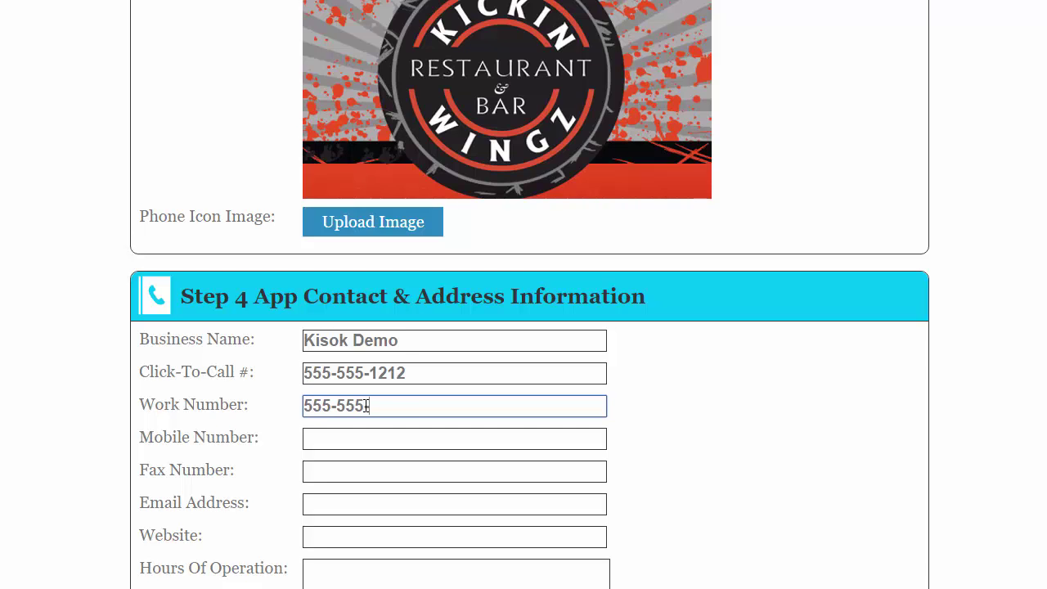
type("-1212")
left_click(398, 436)
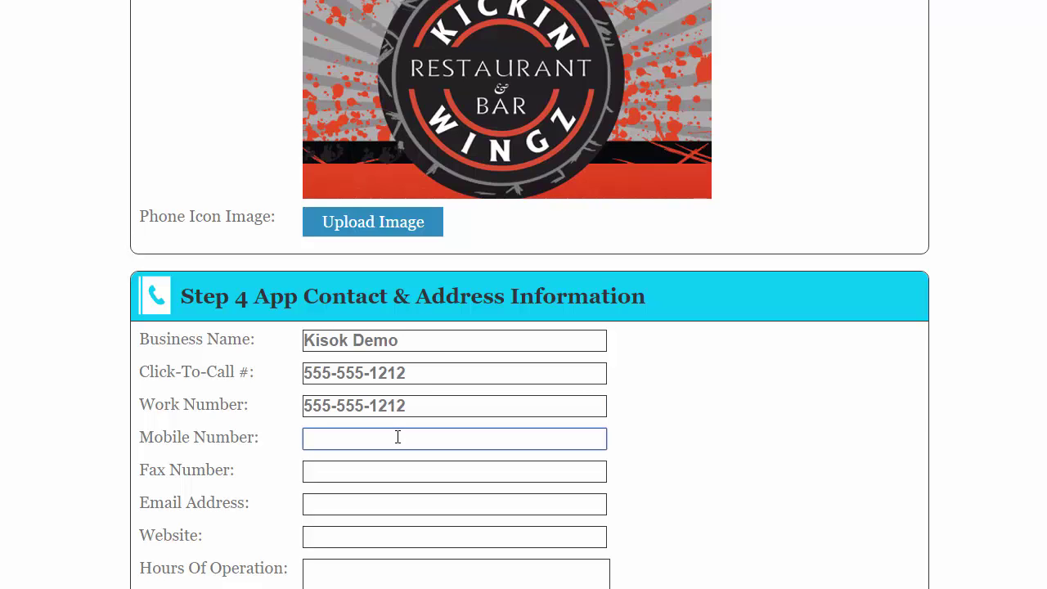
type("555-555-1212")
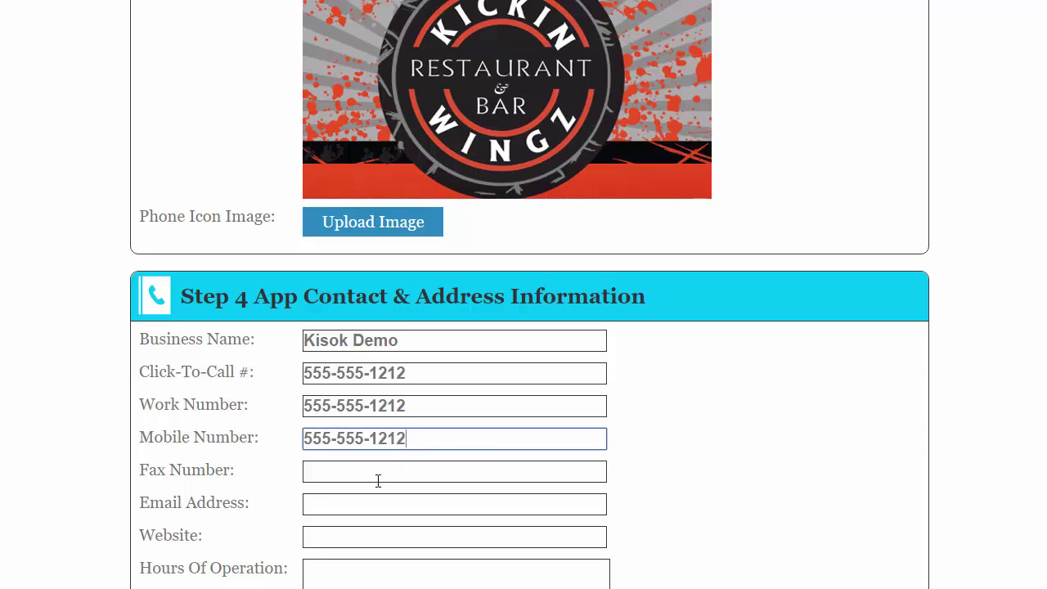
left_click(370, 504)
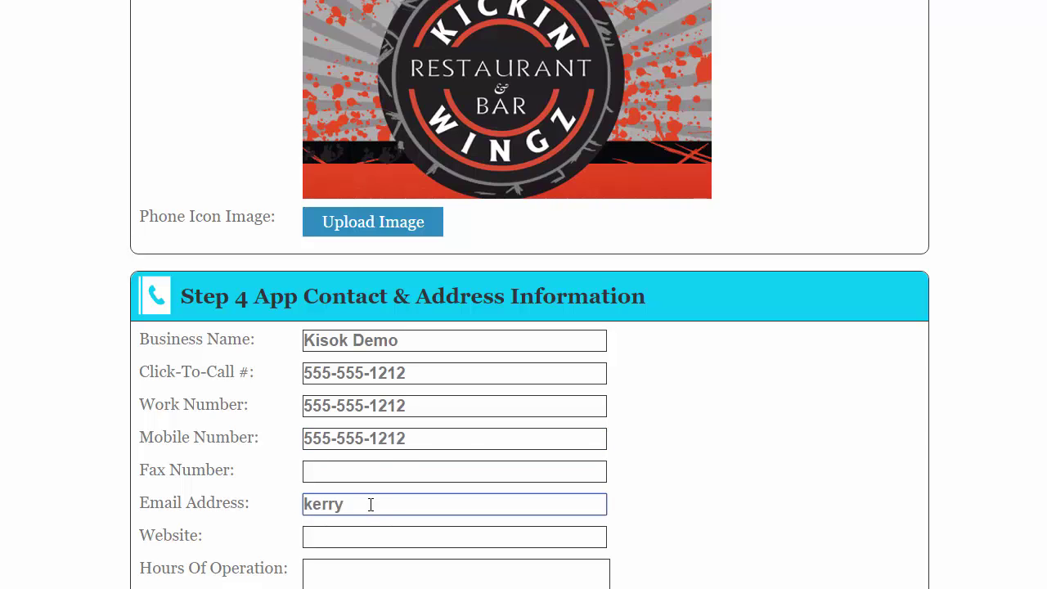
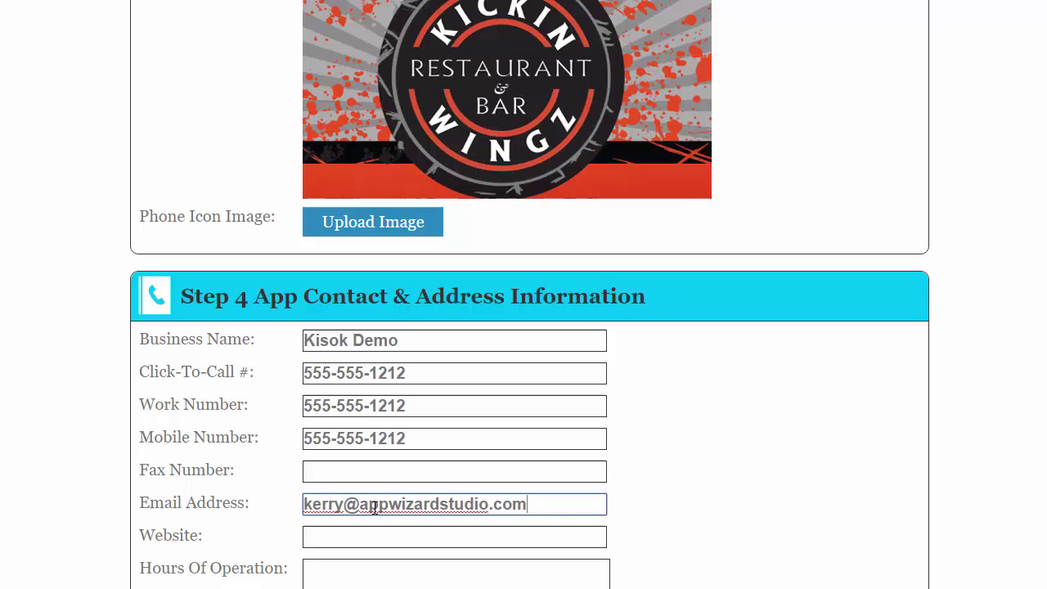
left_click(392, 535)
type("http:/")
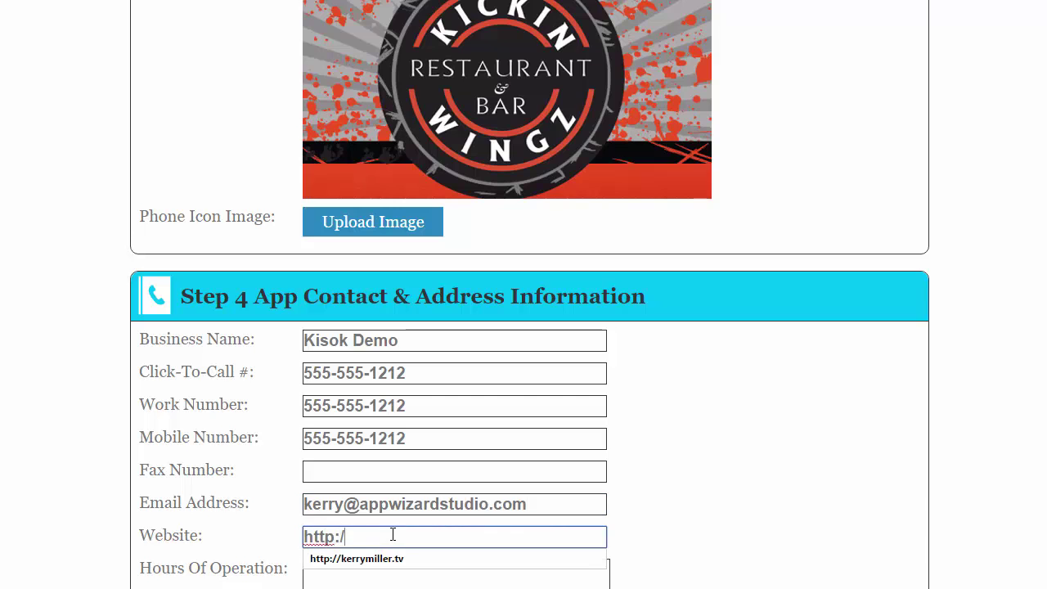
type("/appwizardstudio.com")
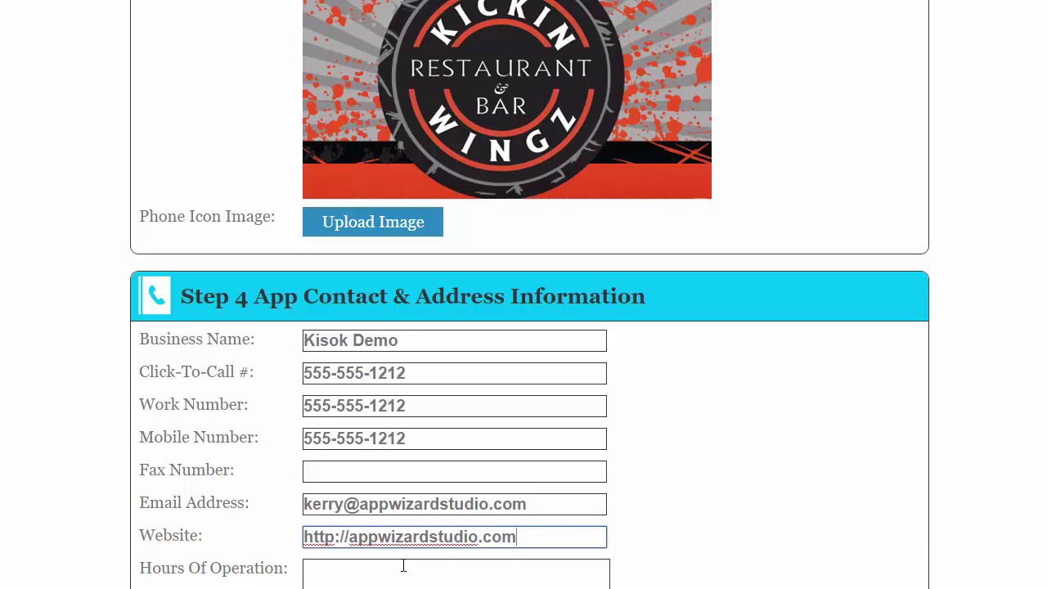
Set hours of operation to 'Mon- Fri 9-5' with capital M and F.
left_click(404, 572)
type("mon- fri 9-5")
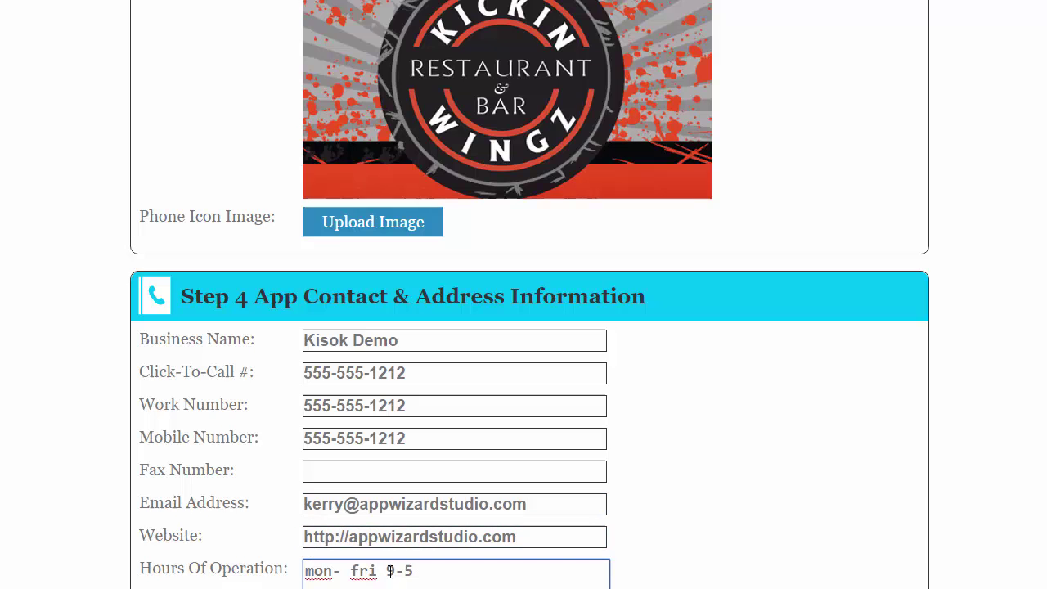
left_click_drag(314, 572, 306, 572)
type("M")
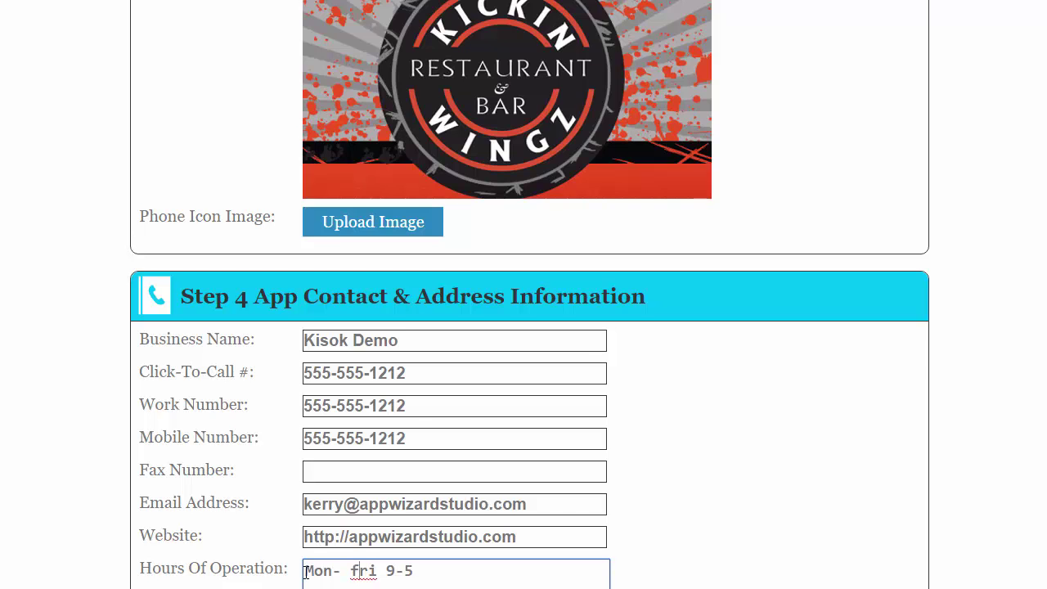
key("Right")
key("Right")
key("Right")
key("Right")
key("Right")
key("BackSpace")
type("F")
scroll(760, 466, "down", 2)
left_click(428, 466)
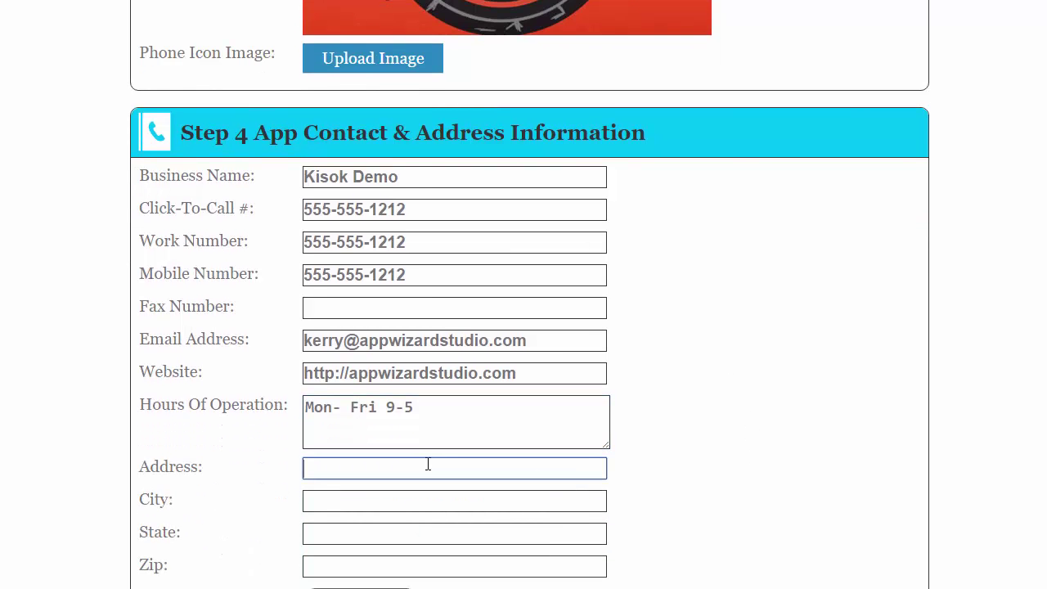
type("500 Main Str")
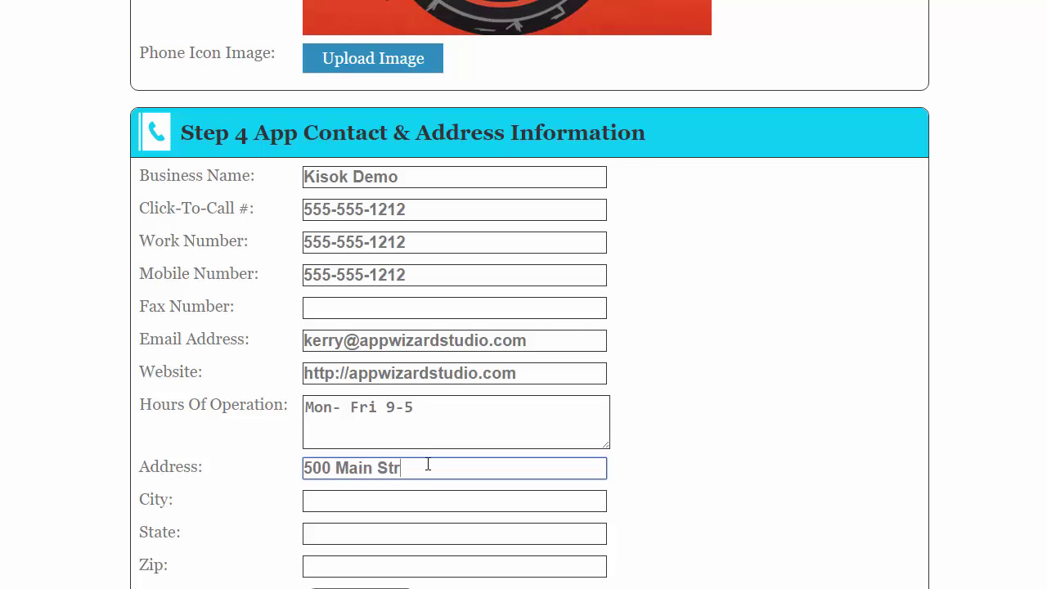
type("eet")
left_click(343, 387)
type("h")
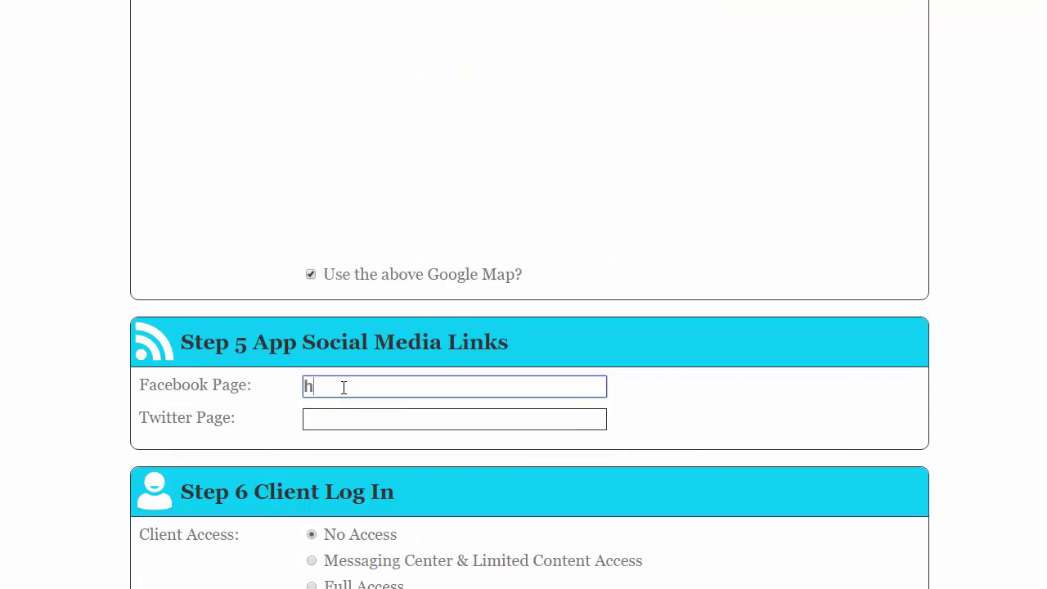
type("ttp://facebook")
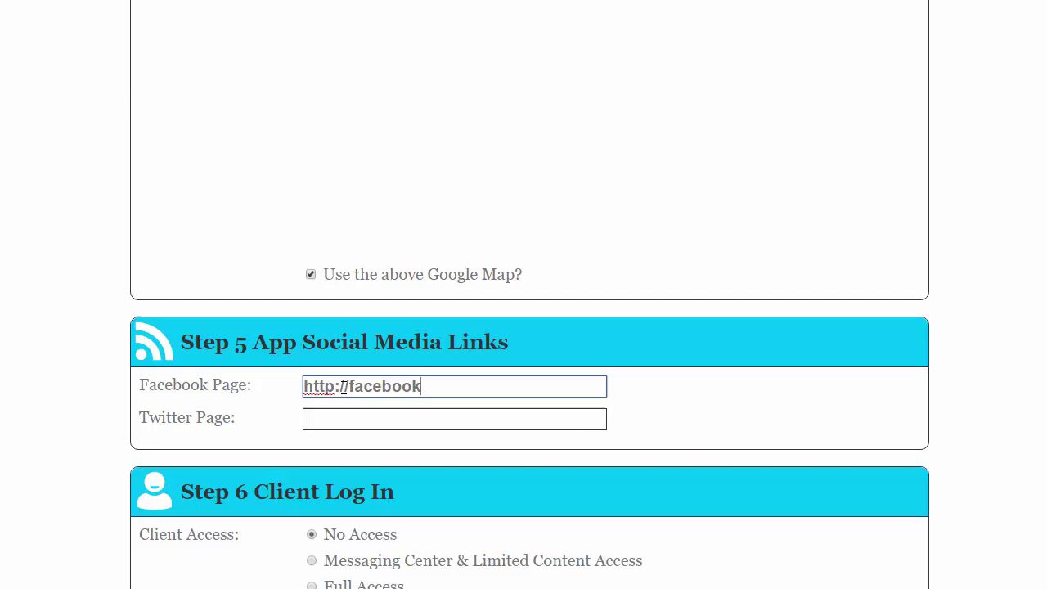
type(".com")
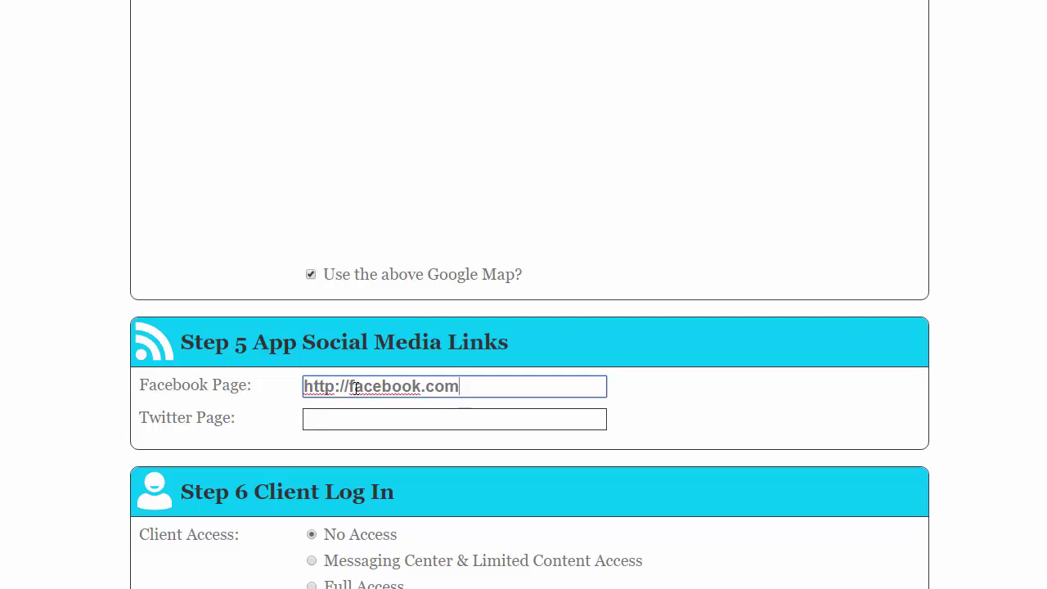
left_click(401, 421)
type("ht")
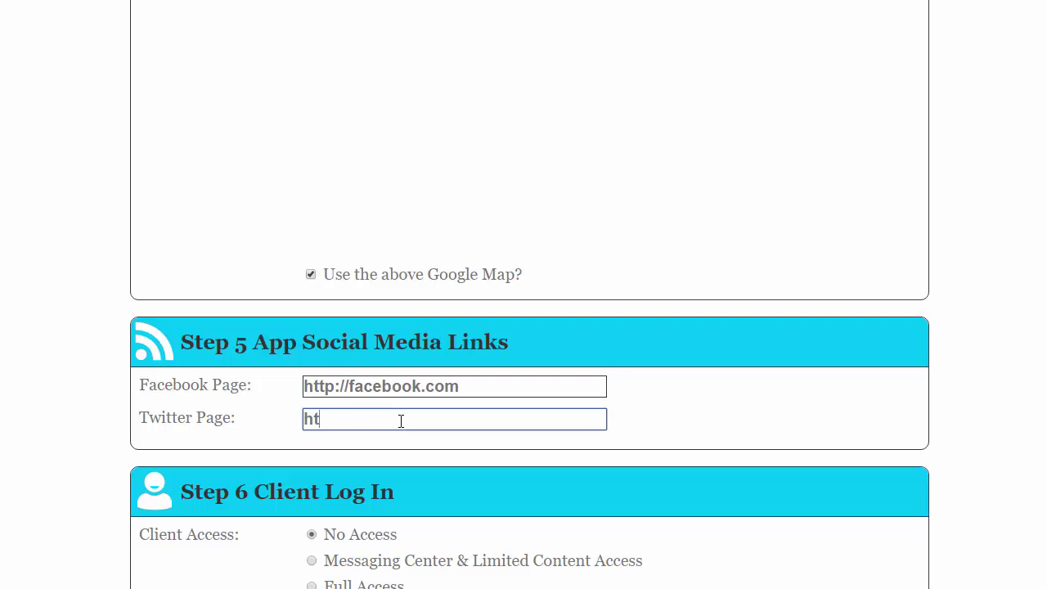
type("tp://twitter")
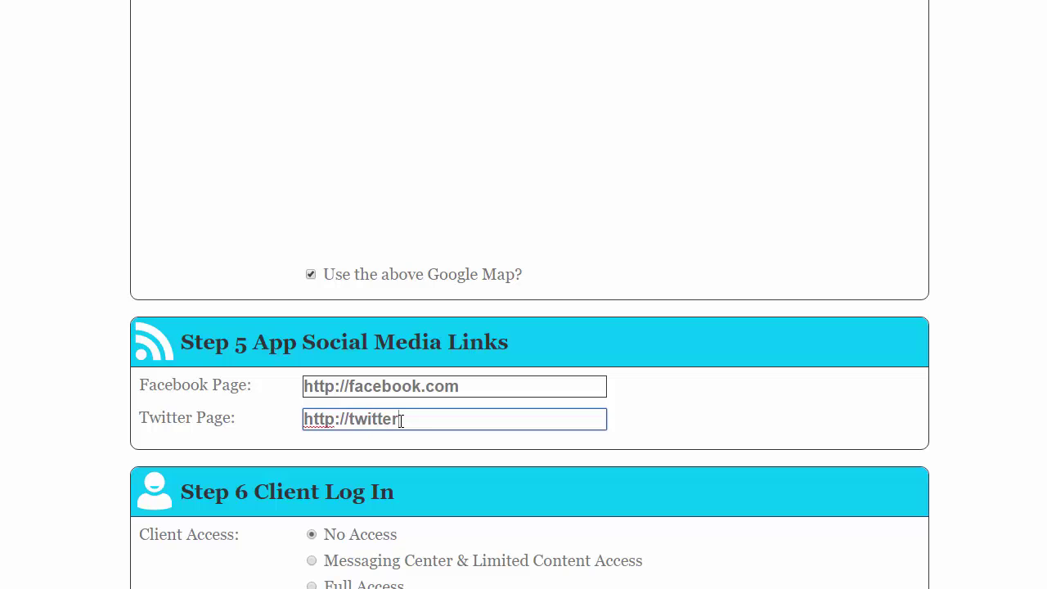
type(".com")
scroll(1006, 173, "down", 2)
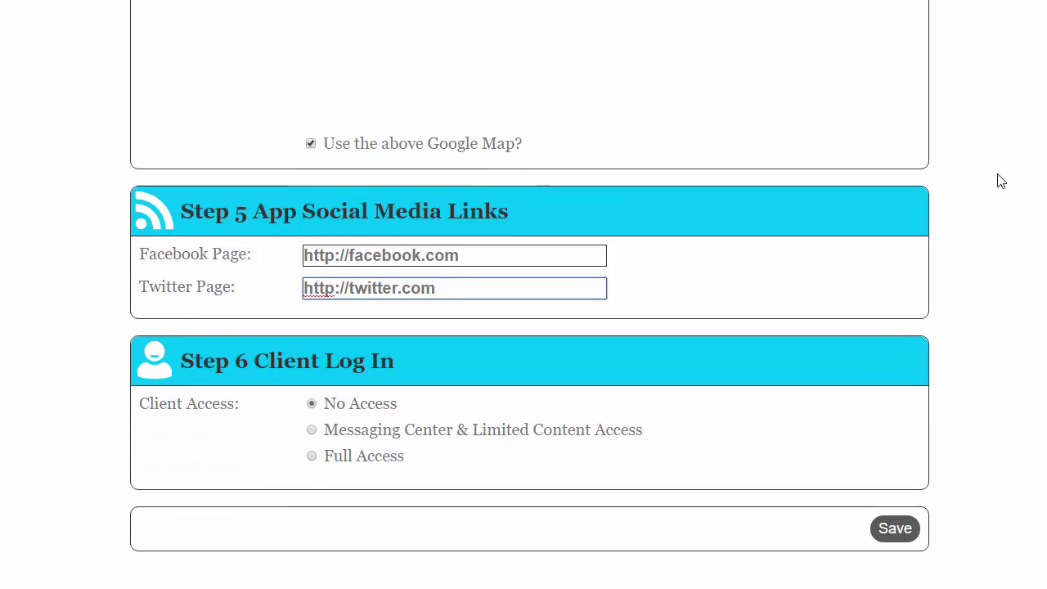
Save the app settings and continue back to the Web Apps list showing Kiosk Demo.
left_click(904, 517)
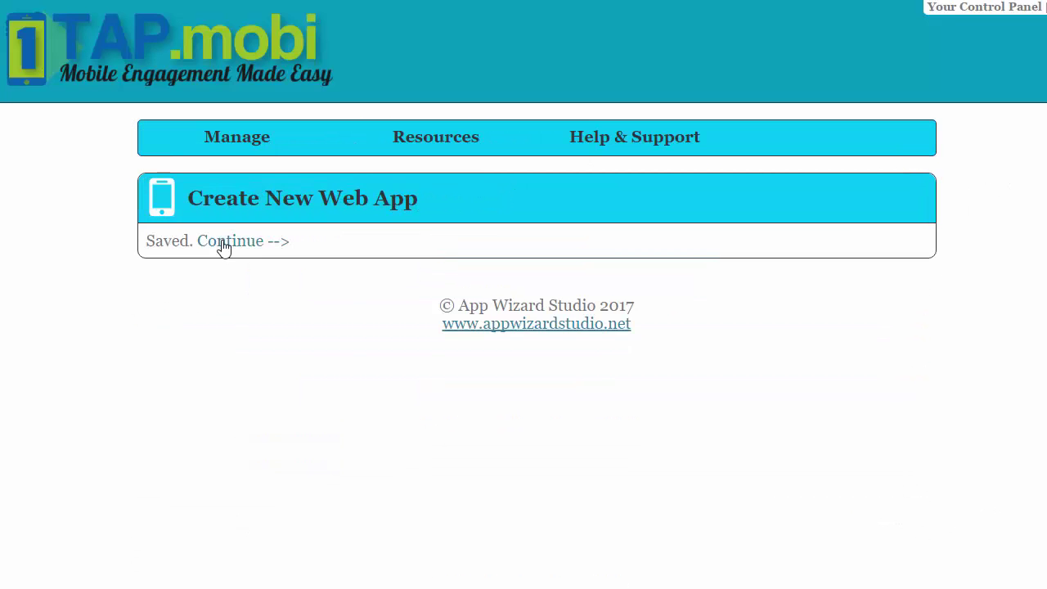
left_click(222, 244)
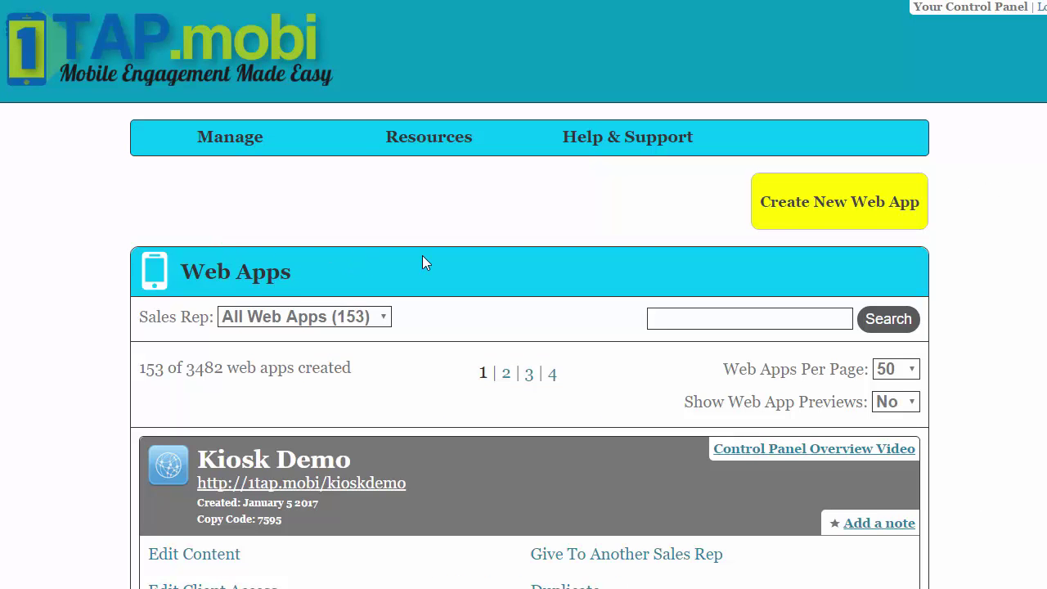
scroll(422, 256, "down", 3)
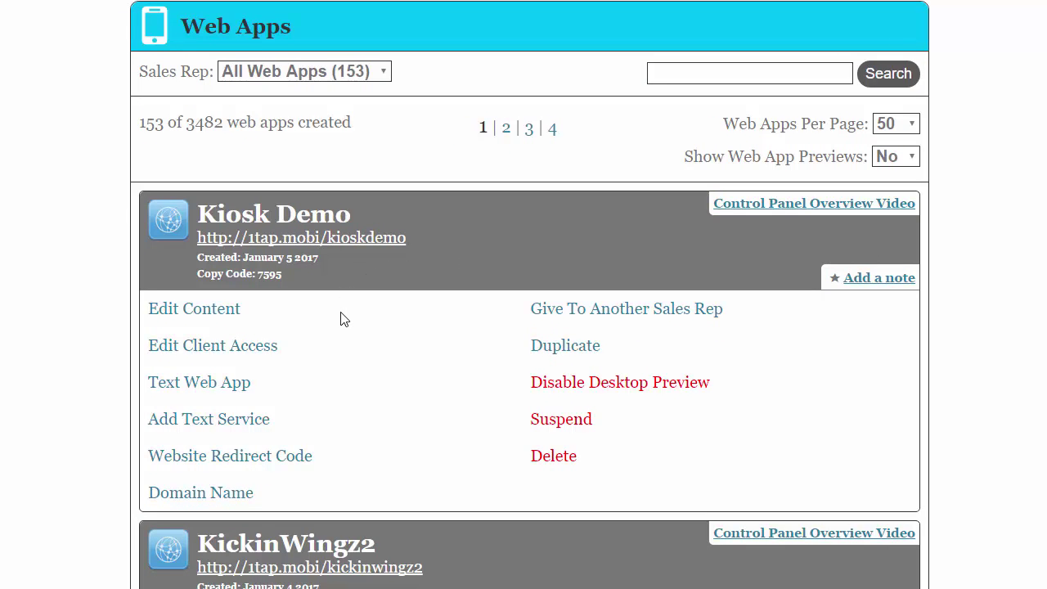
left_click(211, 311)
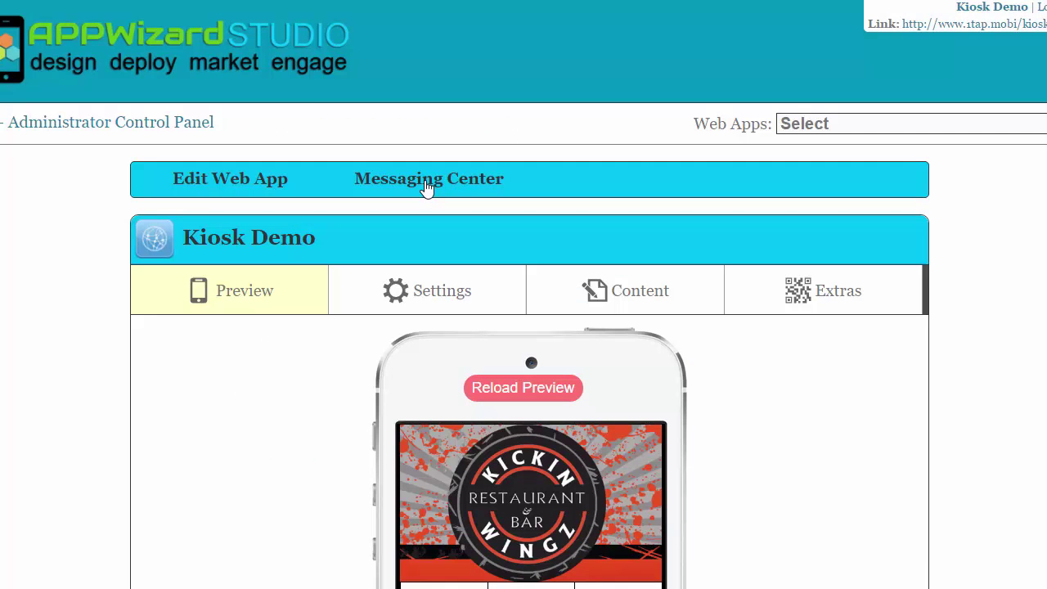
left_click(426, 187)
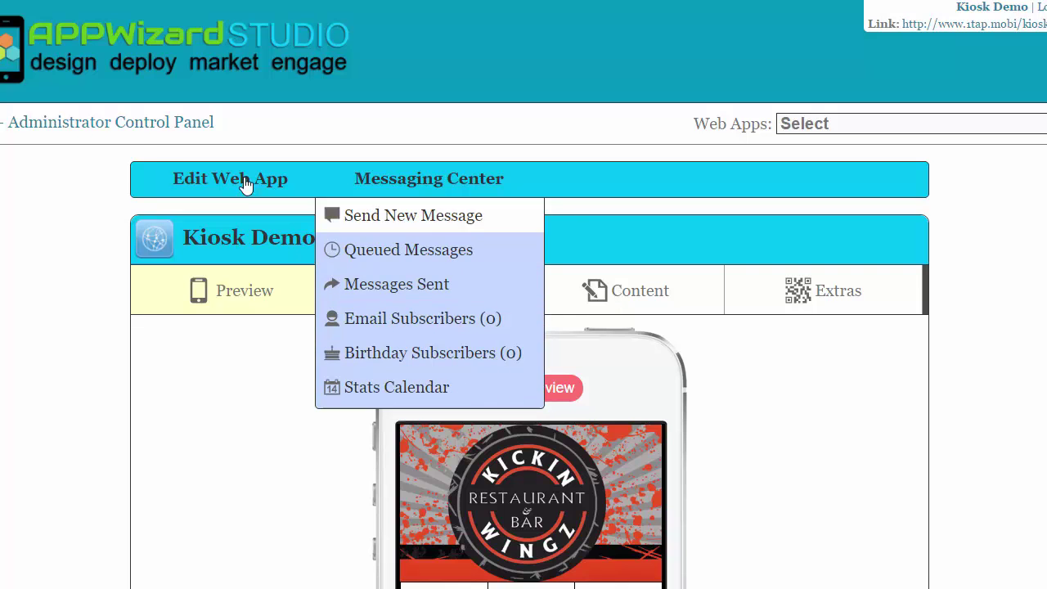
Order the 500-messages-per-month text service for the Kiosk Demo app.
left_click(141, 127)
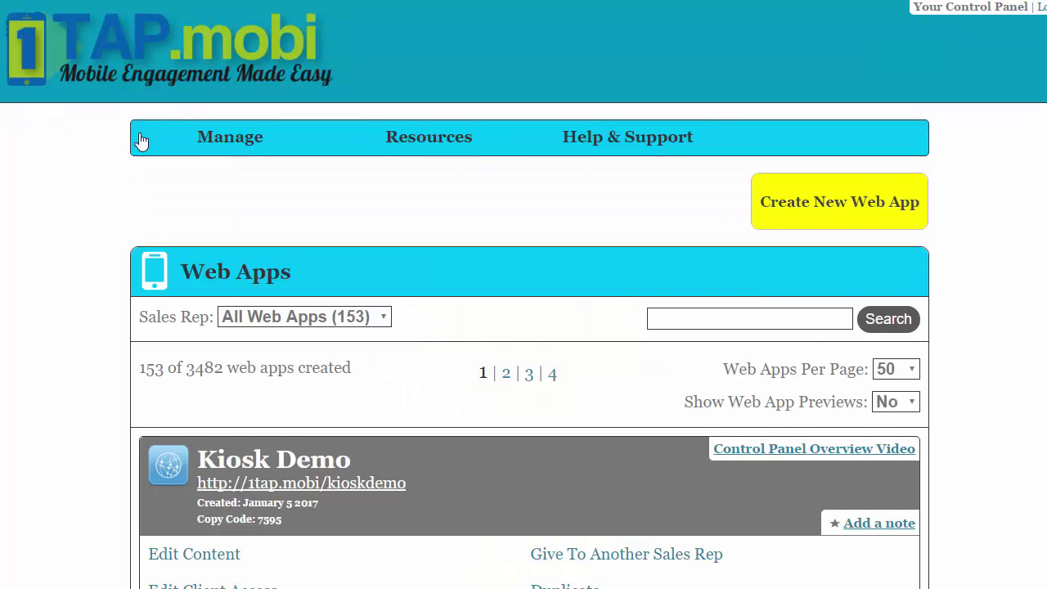
scroll(319, 346, "down", 3)
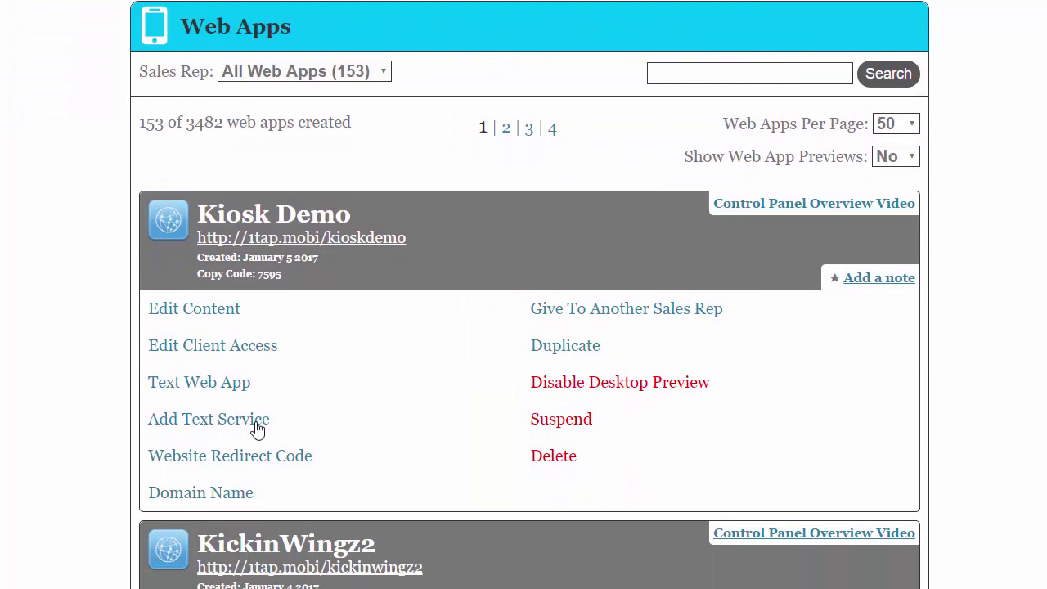
left_click(248, 421)
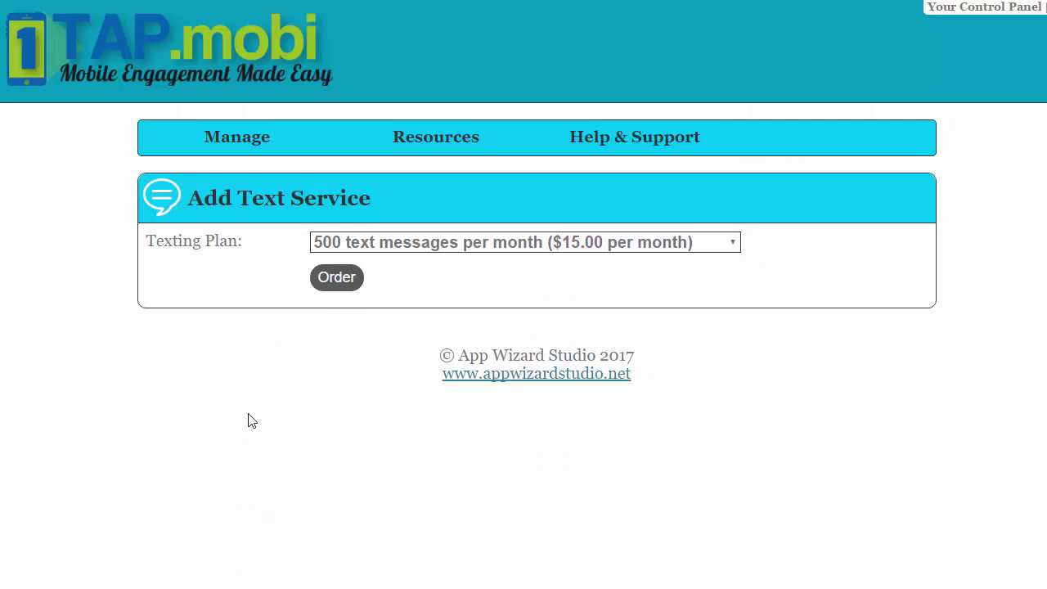
left_click(339, 286)
Claim keyword kioskdemo, set short business name Kiosk Demo, and save the service.
left_click(366, 278)
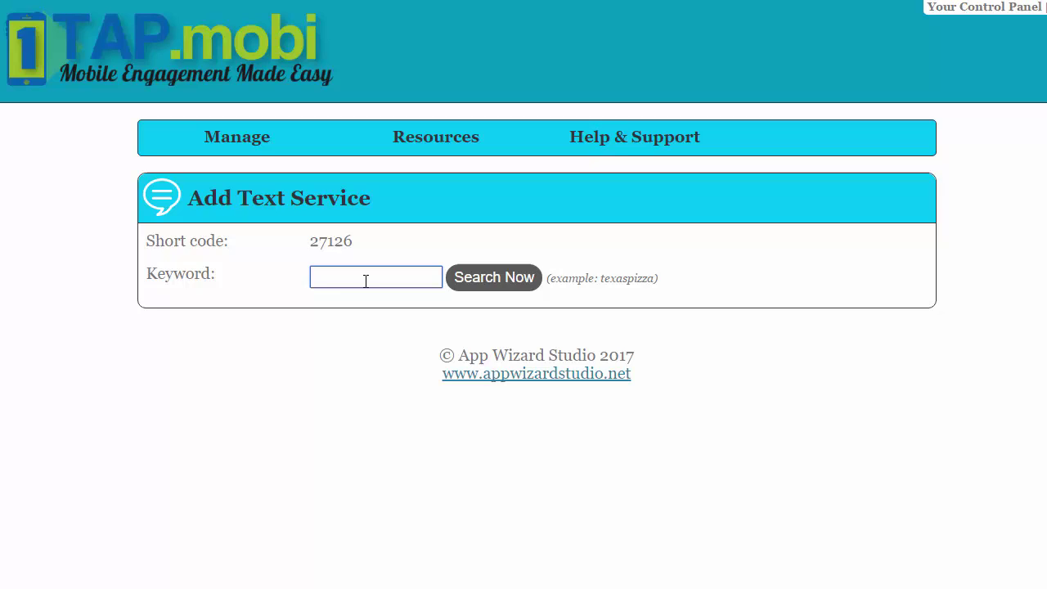
type("kios")
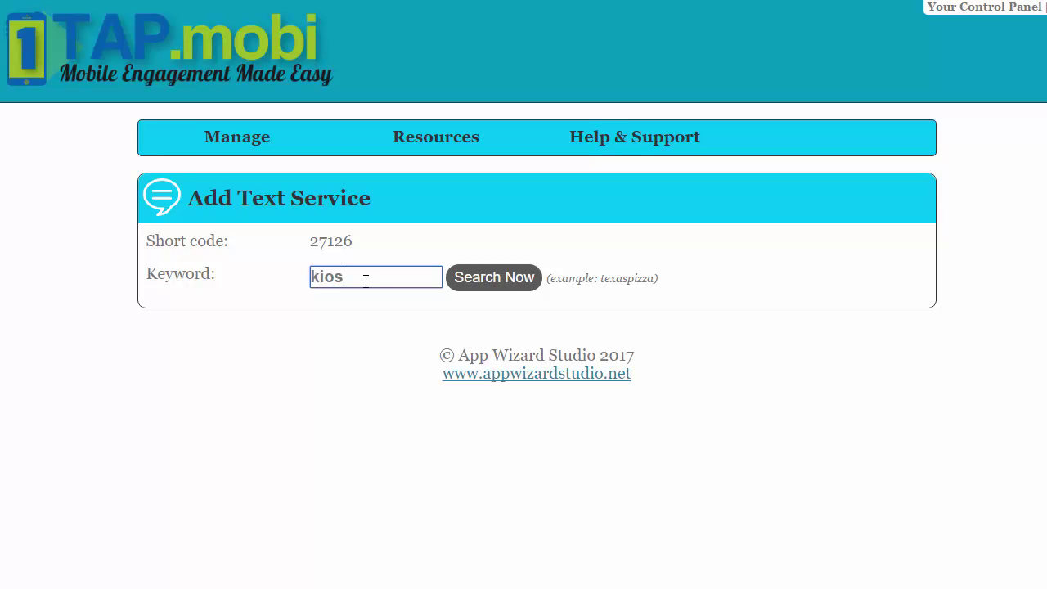
type("kdemo")
left_click(515, 277)
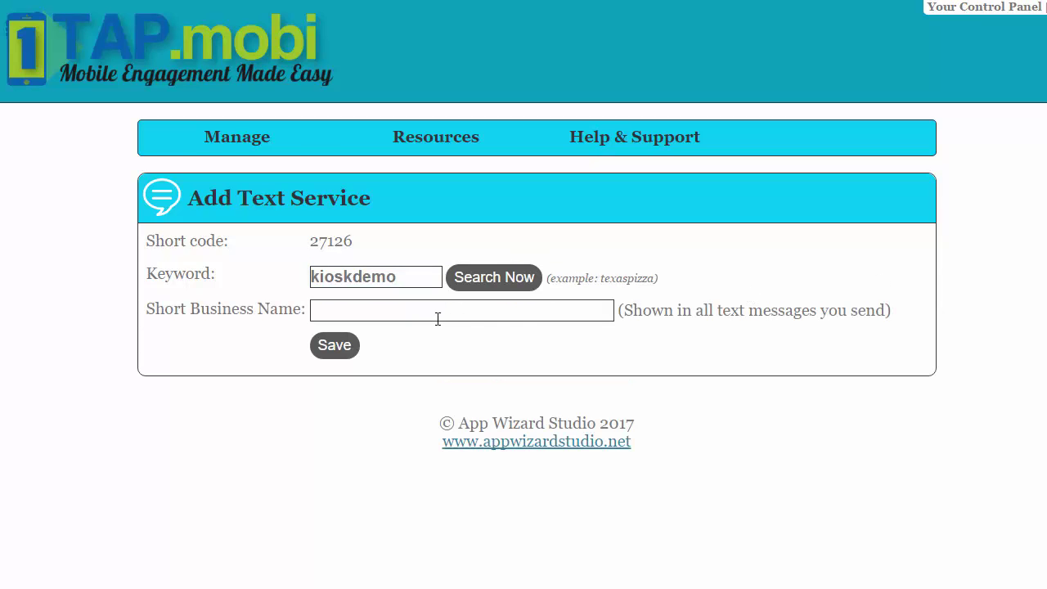
left_click(438, 317)
type("Kiosk ")
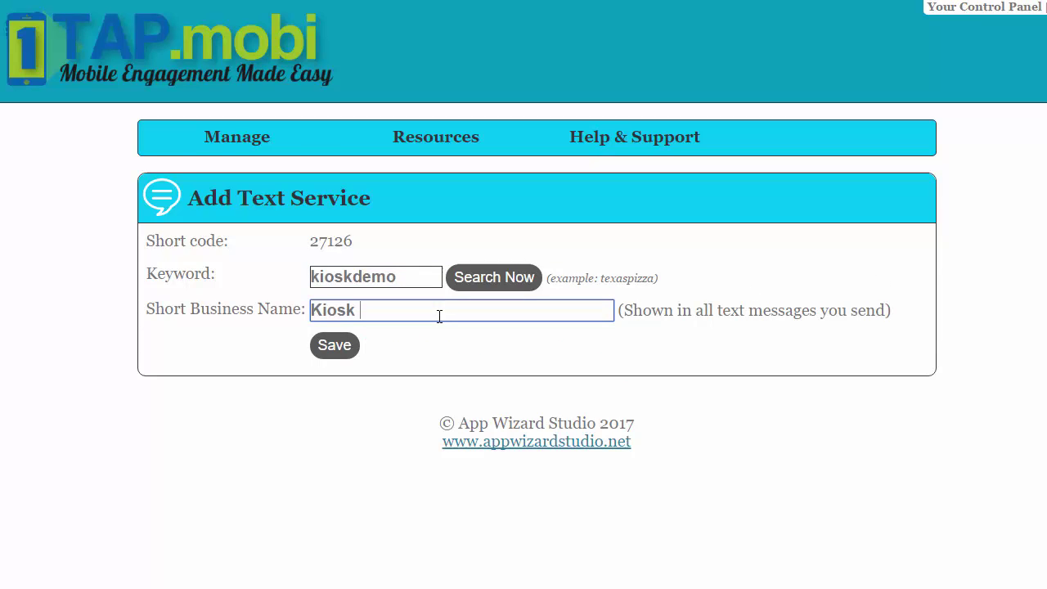
type("Demo")
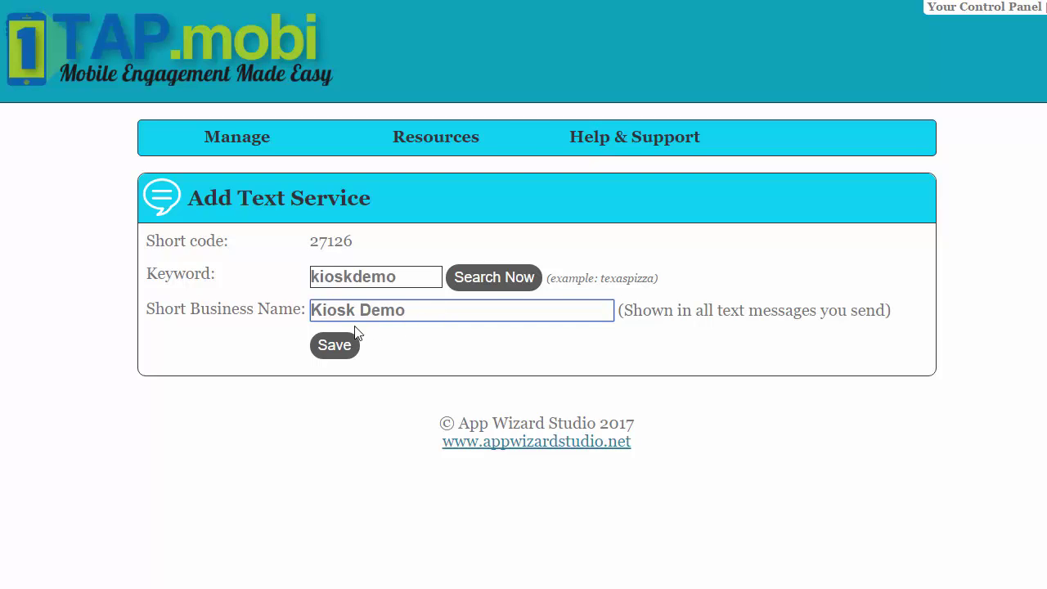
left_click(336, 346)
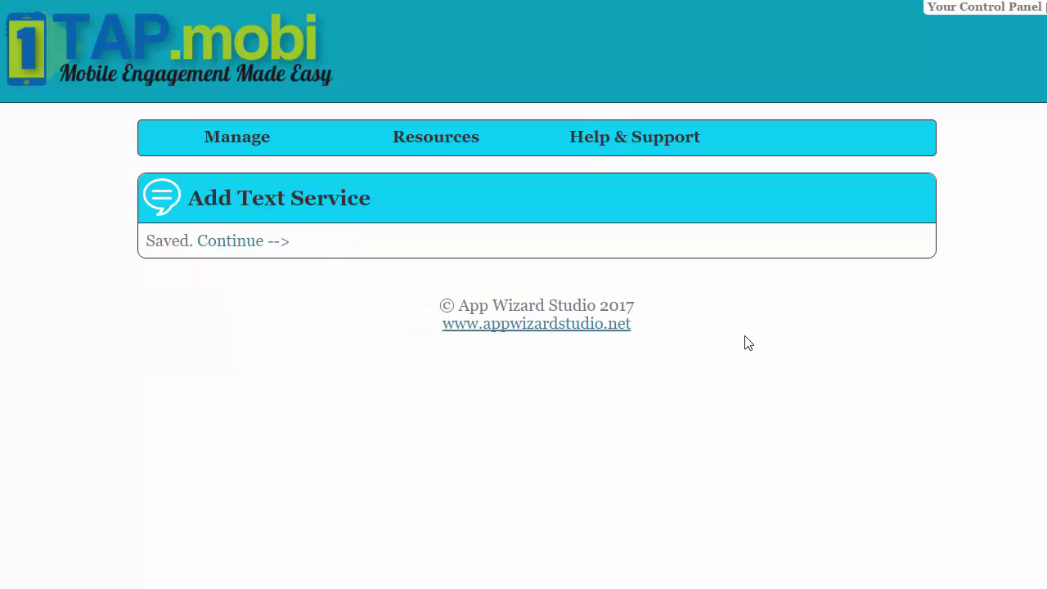
Return to the Web Apps list and open Kiosk Demo's messaging and kiosk options.
left_click(247, 242)
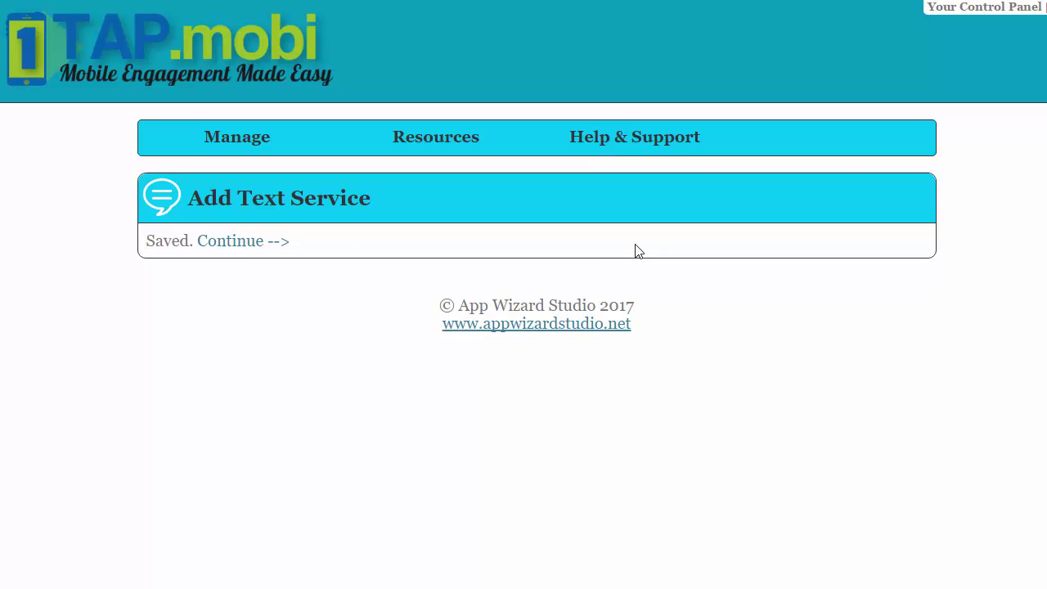
scroll(592, 286, "down", 2)
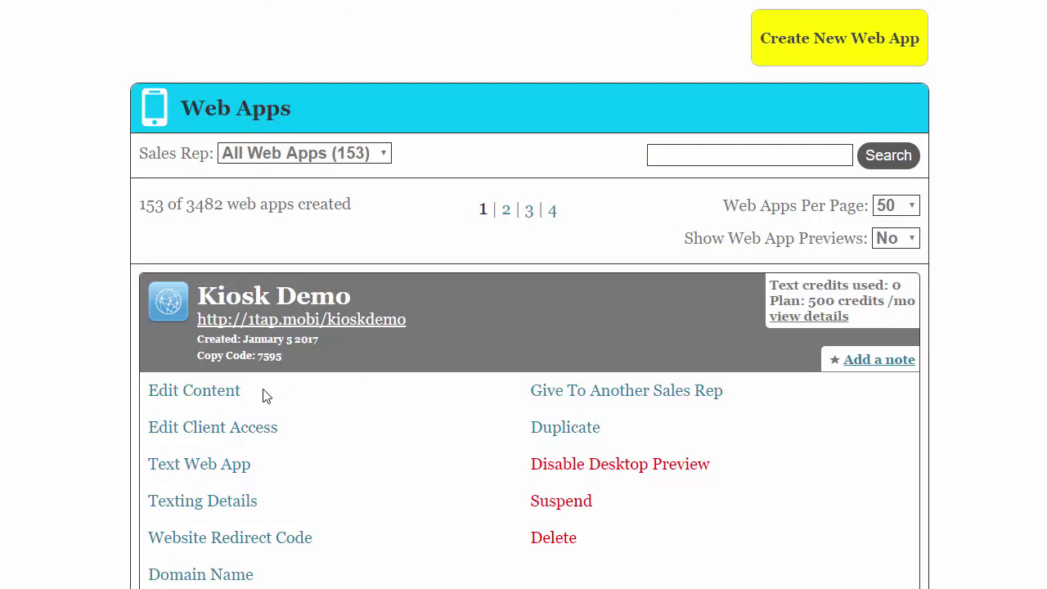
left_click(222, 398)
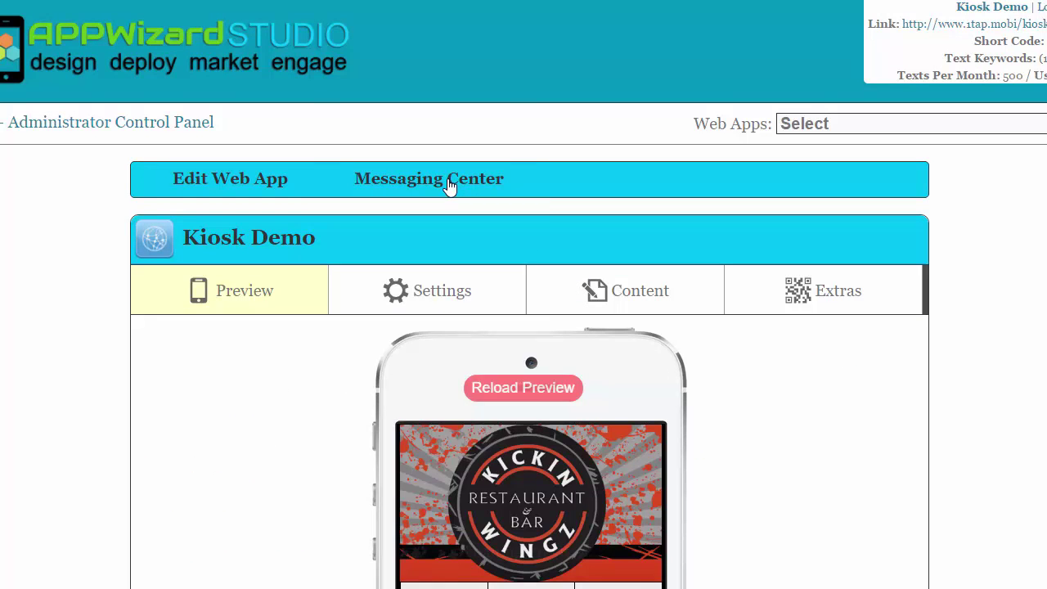
left_click(449, 189)
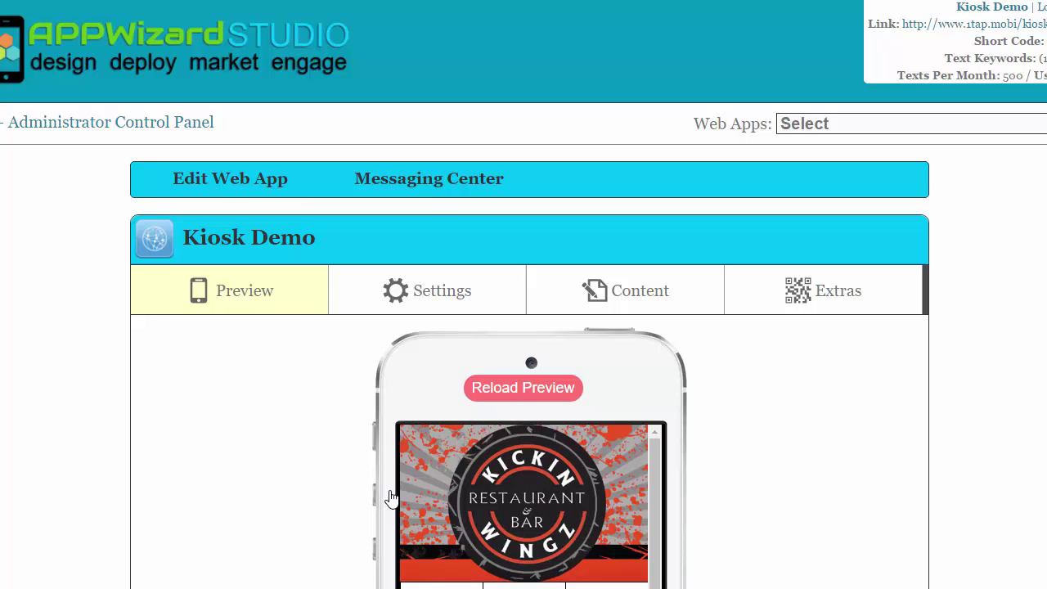
Open the Tablet Kiosk interface editor and select kickkiosk.png as the new logo image.
left_click(391, 499)
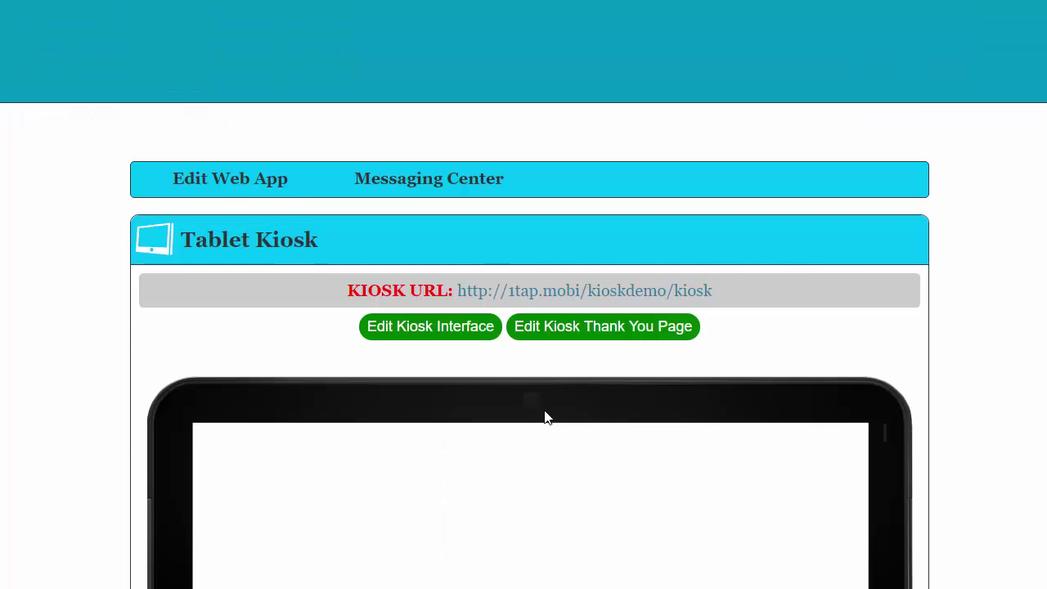
scroll(524, 327, "down", 4)
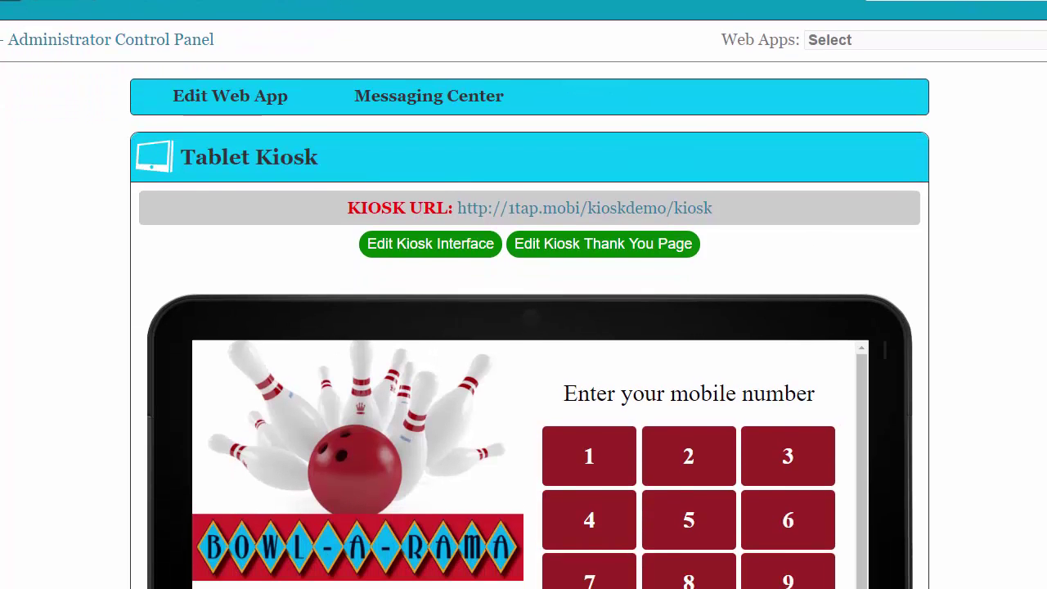
scroll(524, 327, "down", 2)
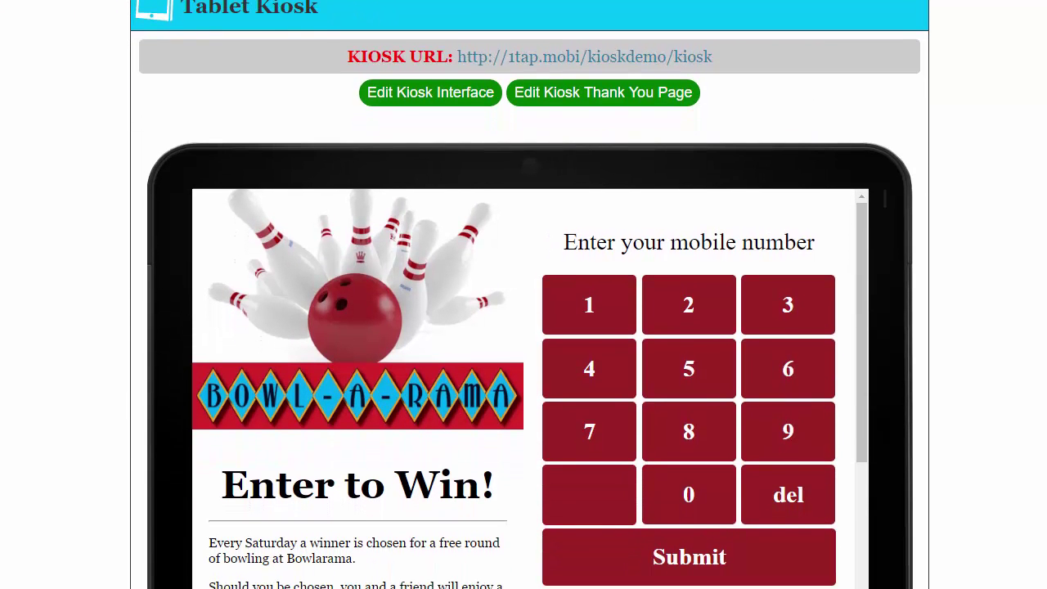
scroll(523, 327, "up", 1)
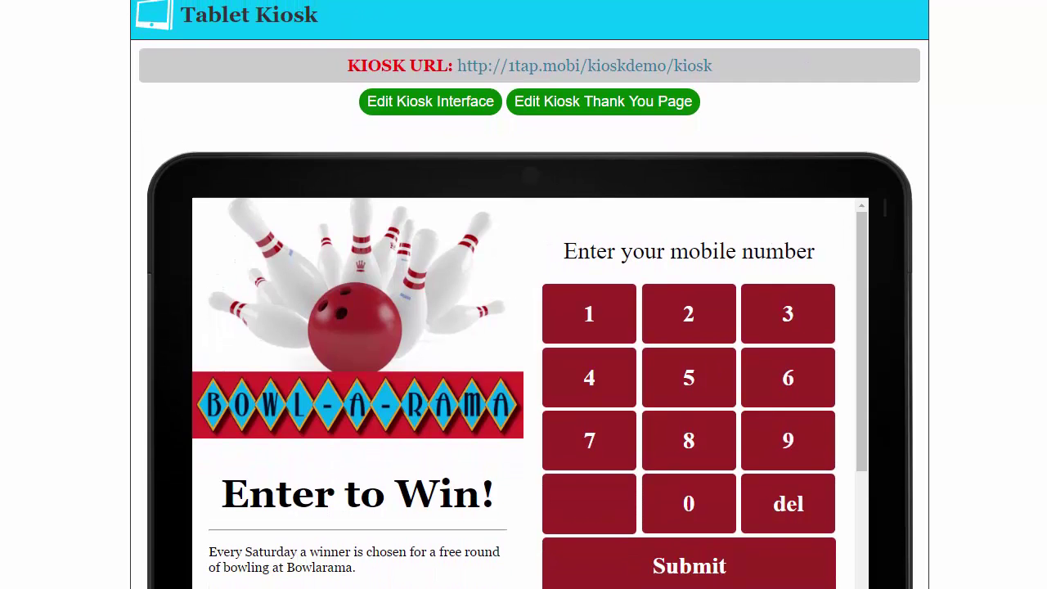
scroll(523, 327, "up", 1)
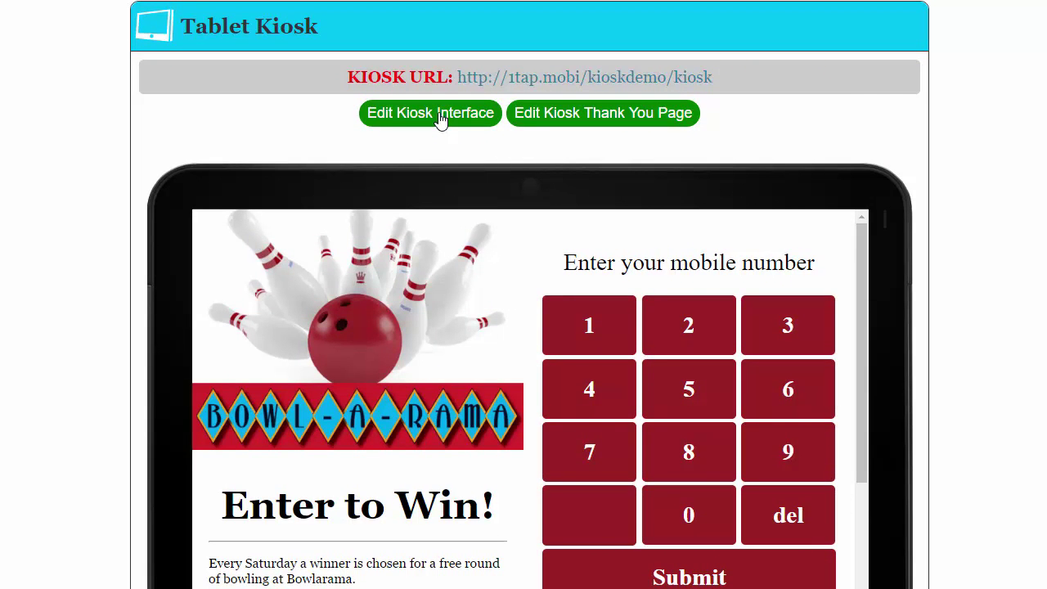
left_click(440, 119)
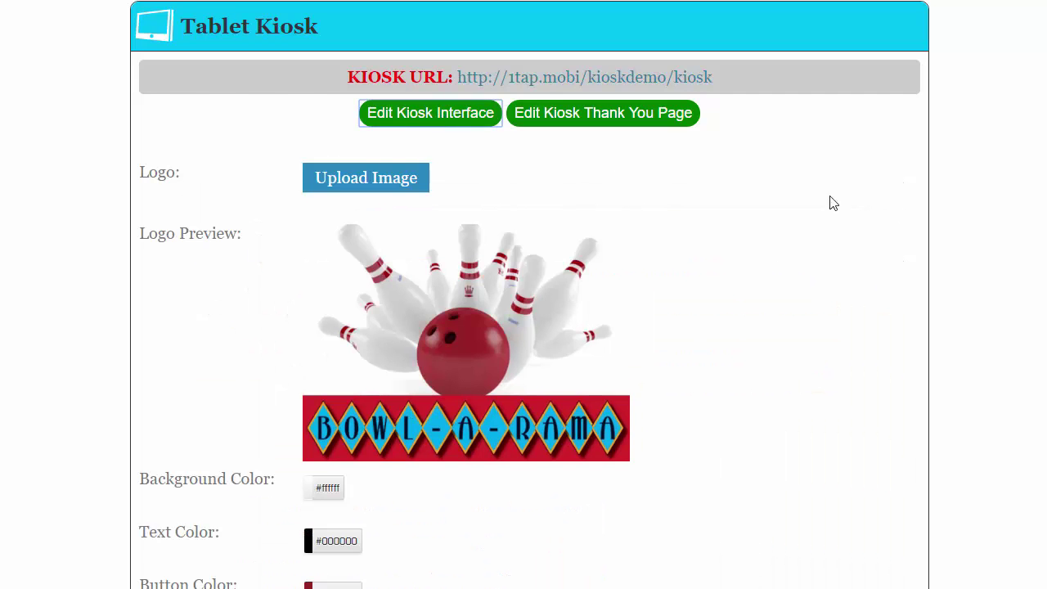
left_click(389, 181)
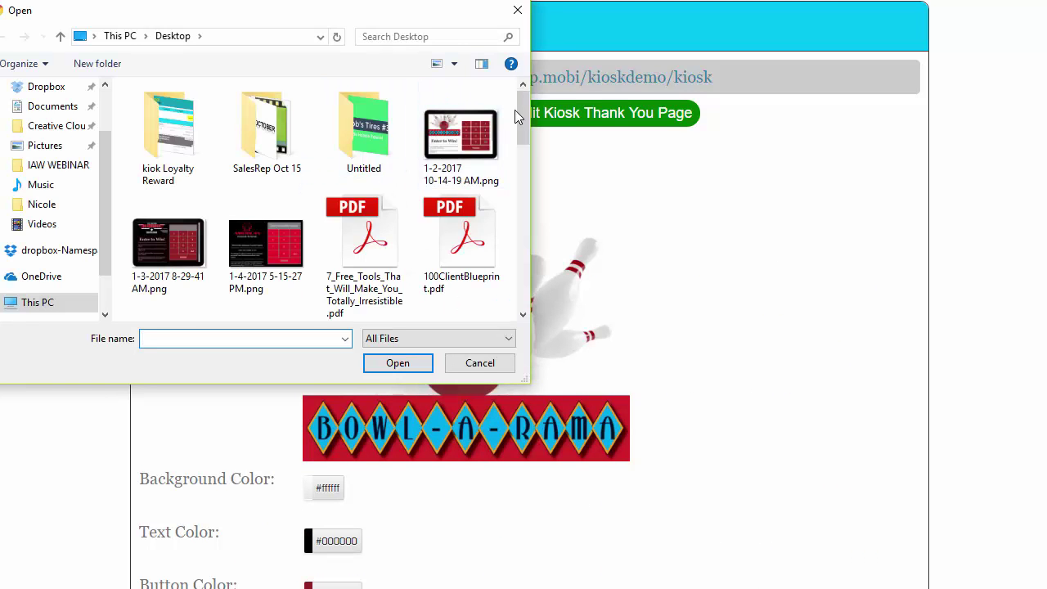
left_click_drag(514, 109, 507, 250)
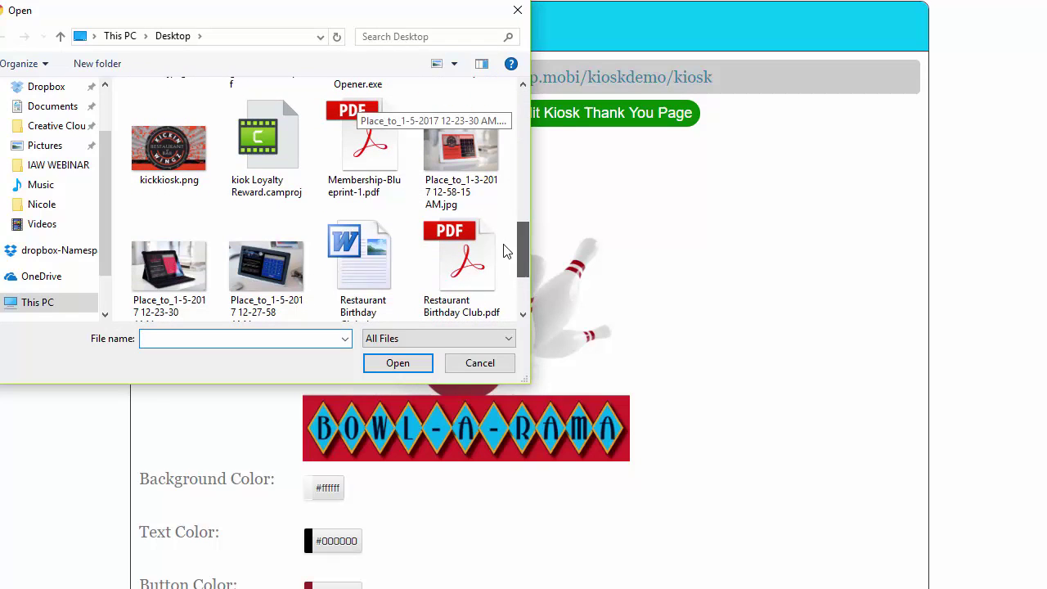
left_click(168, 156)
Upload kickkiosk.png and confirm the Kickin Wingz logo in the Logo Preview and tablet preview.
double_click(167, 155)
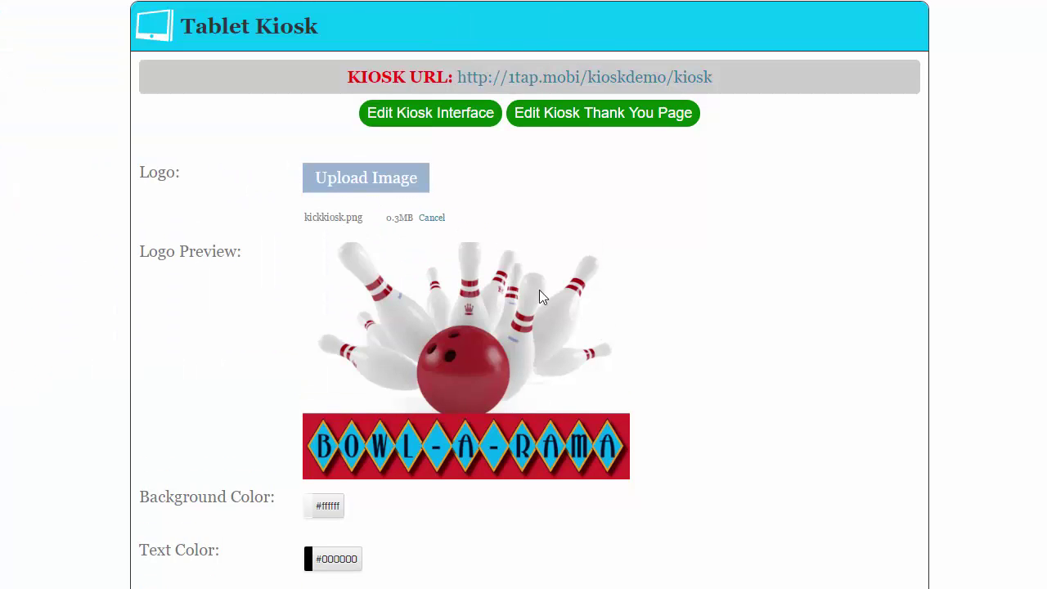
scroll(538, 296, "down", 1)
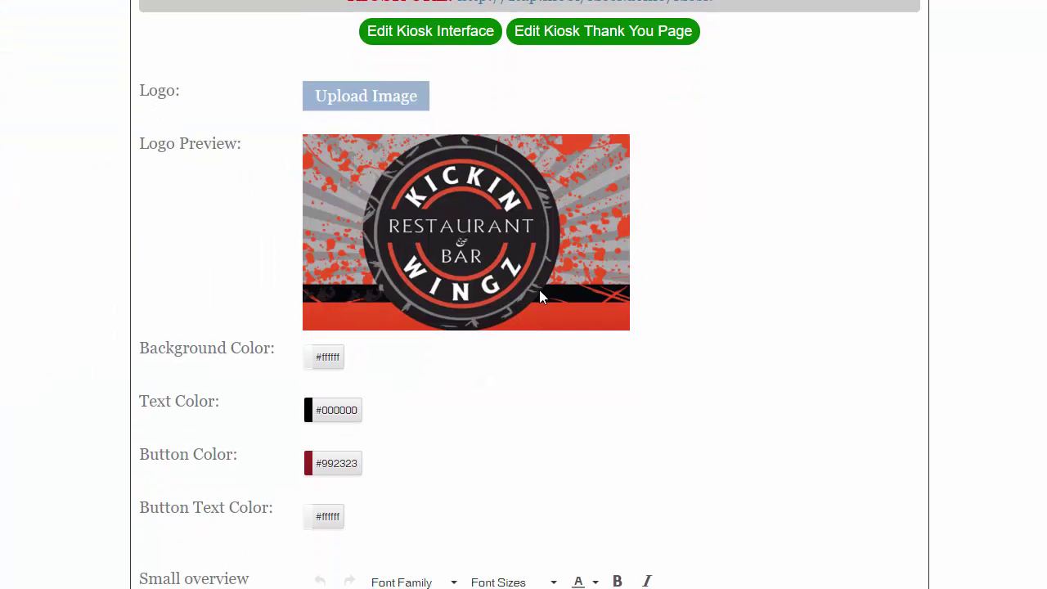
scroll(509, 292, "down", 5)
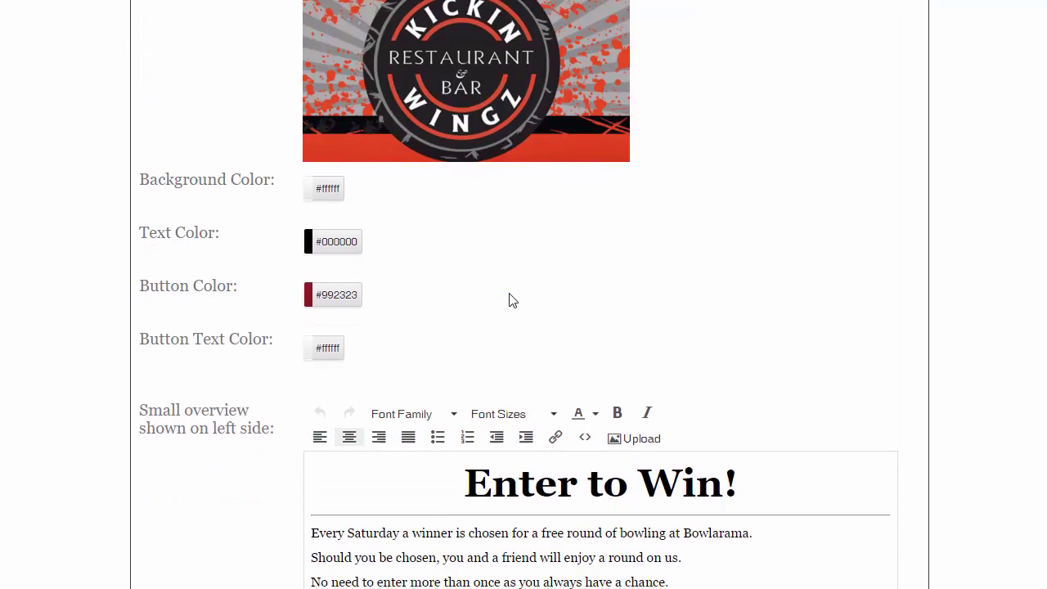
scroll(662, 514, "down", 5)
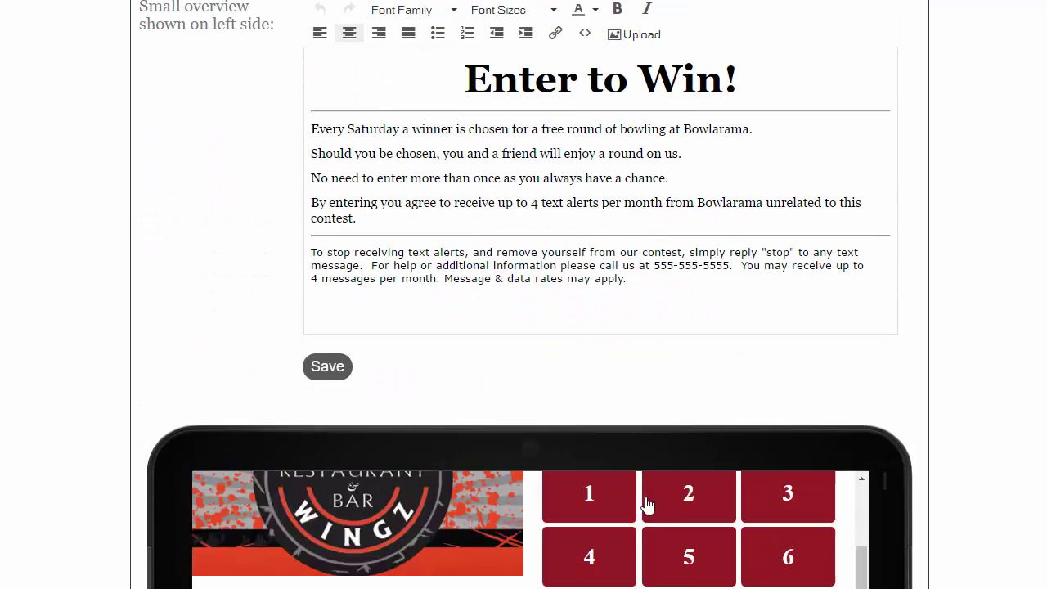
scroll(524, 294, "down", 5)
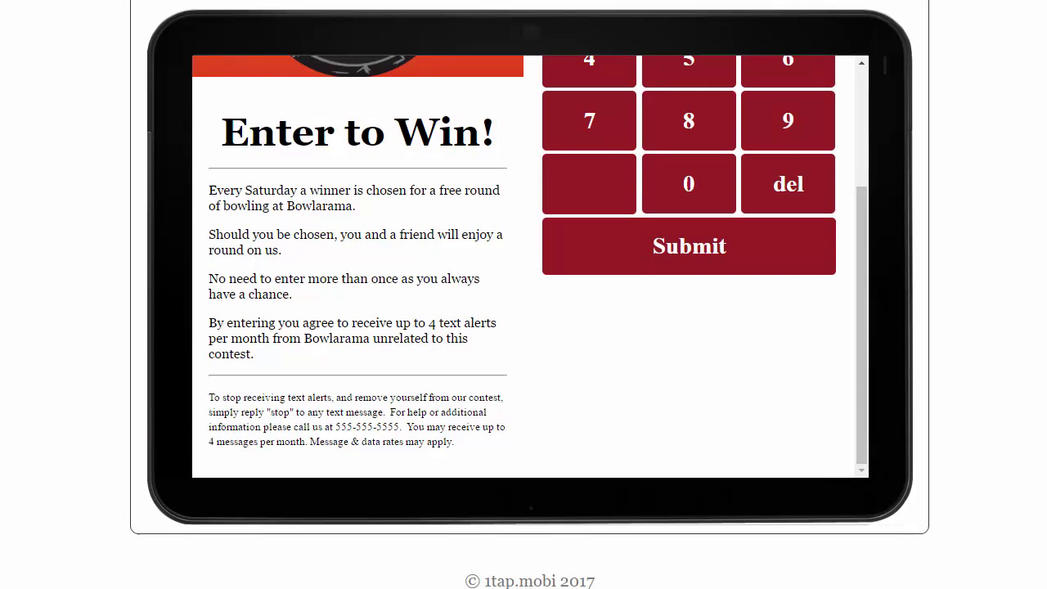
scroll(532, 296, "up", 3)
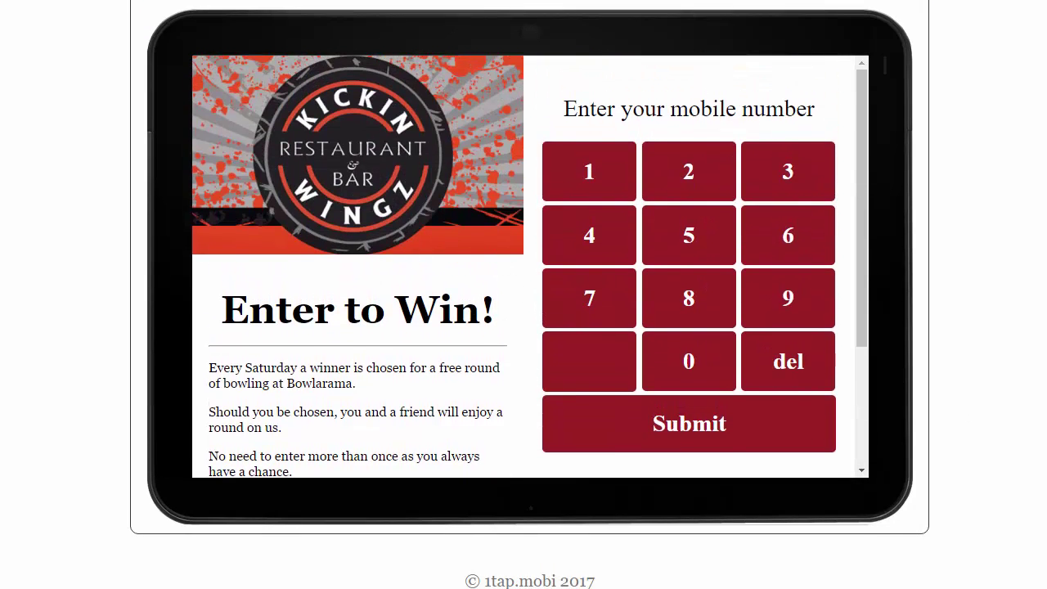
scroll(523, 294, "up", 10)
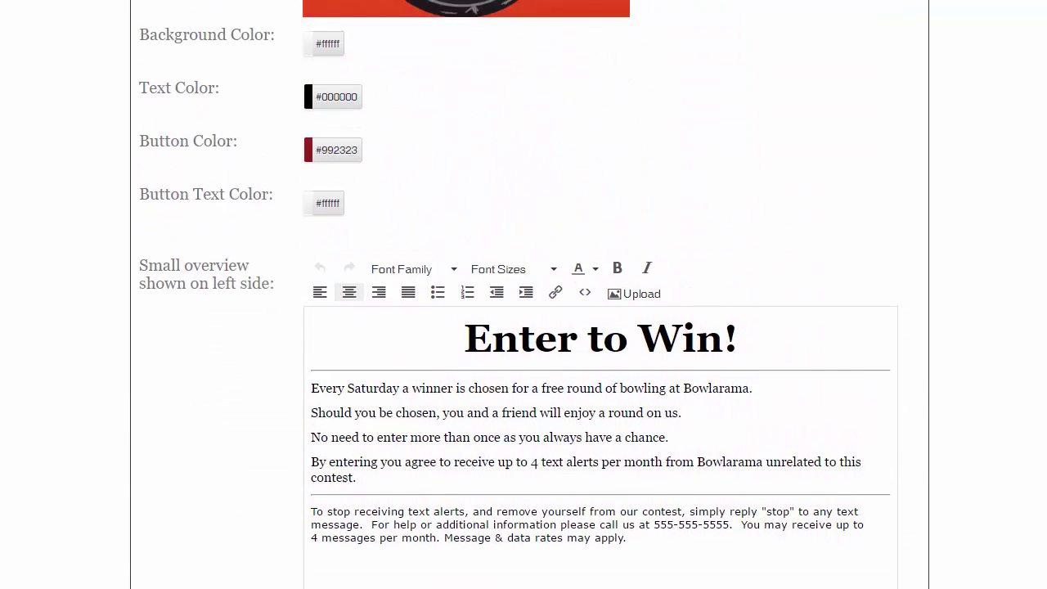
scroll(619, 243, "up", 3)
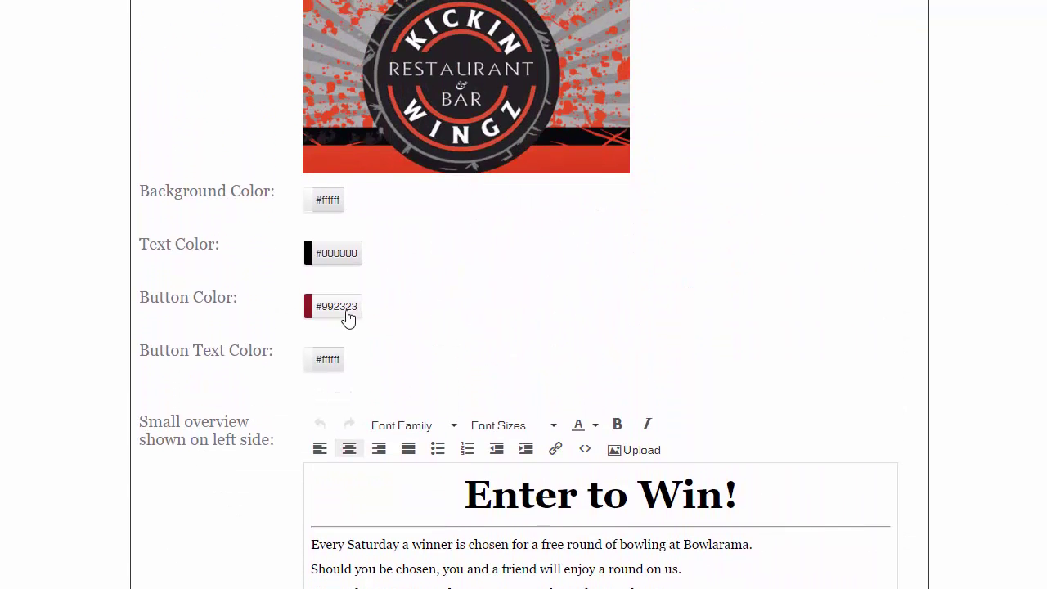
Set the kiosk button colour to the logo red #e4451e, replacing #992323.
left_click(345, 317)
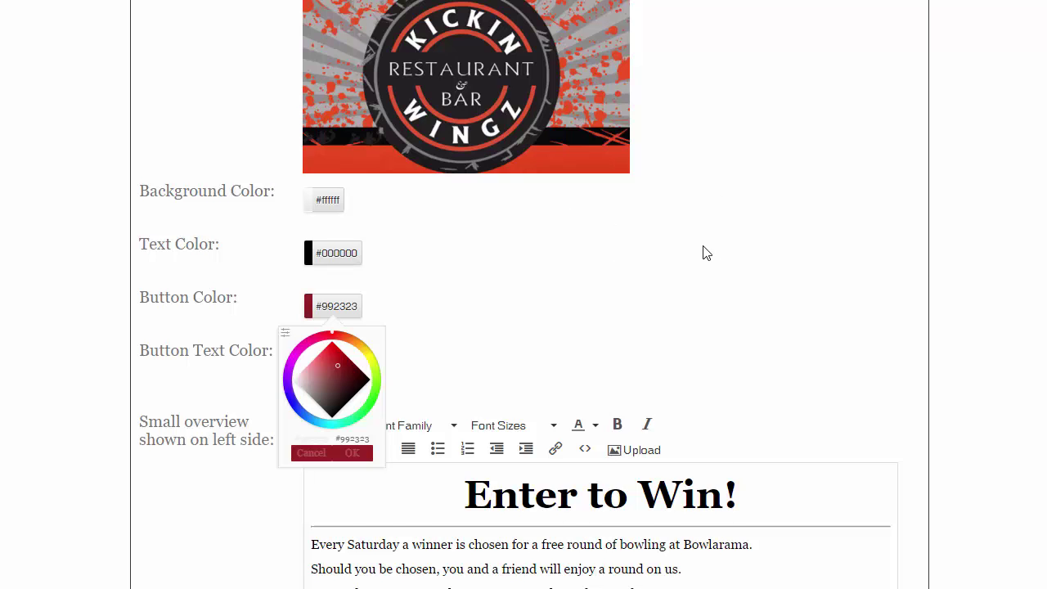
key("F11")
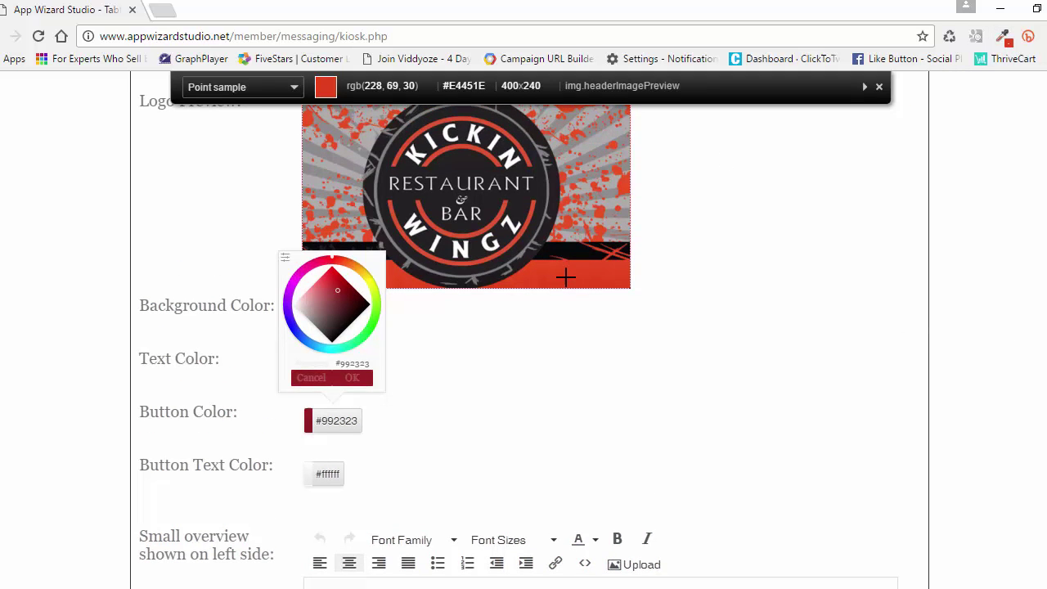
left_click(566, 278)
key("F11")
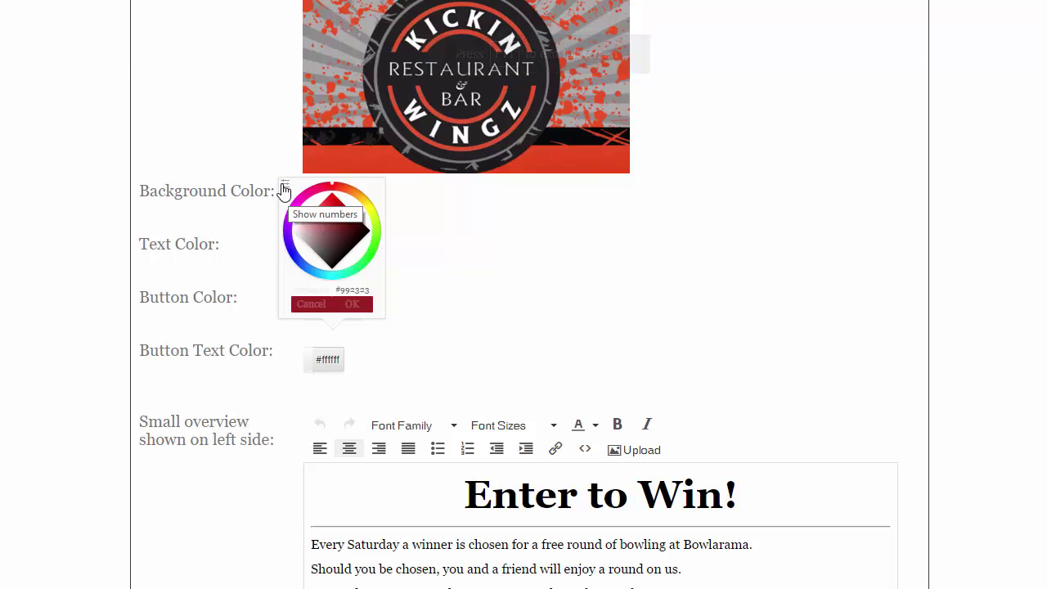
left_click(284, 186)
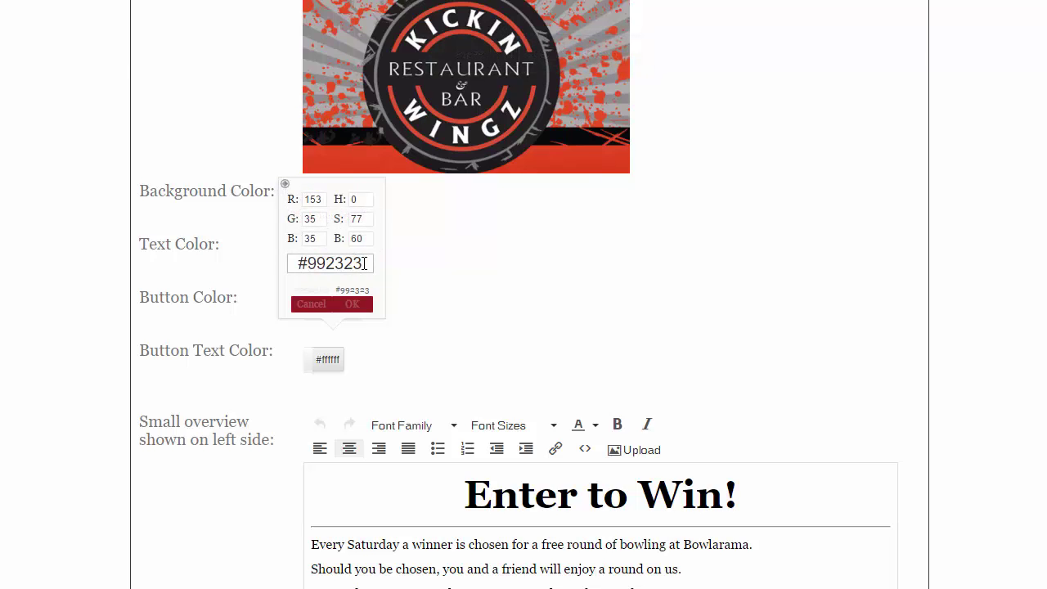
left_click_drag(365, 263, 298, 263)
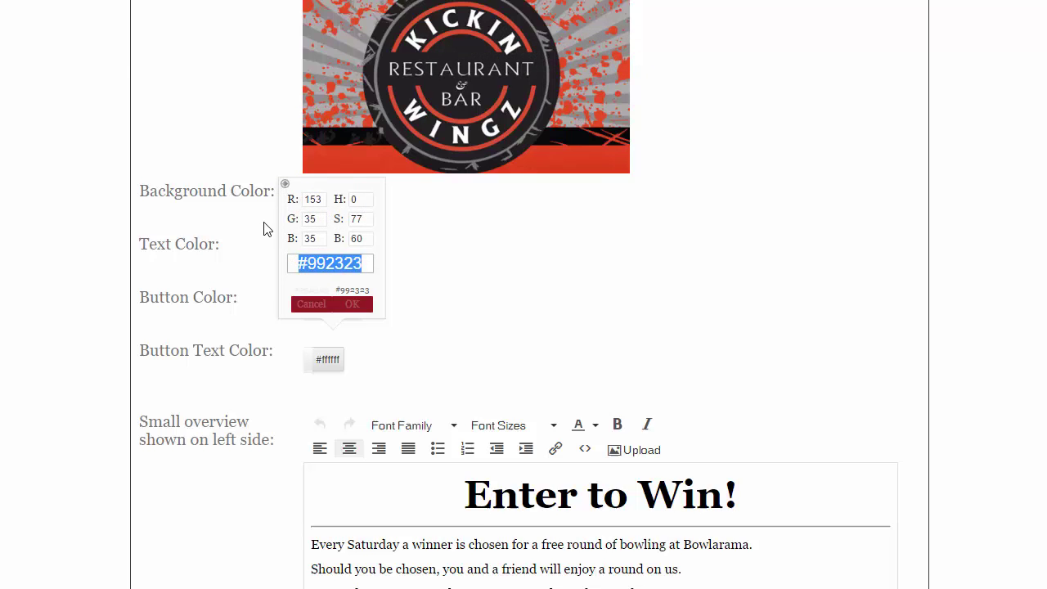
key("ctrl+v")
left_click(353, 304)
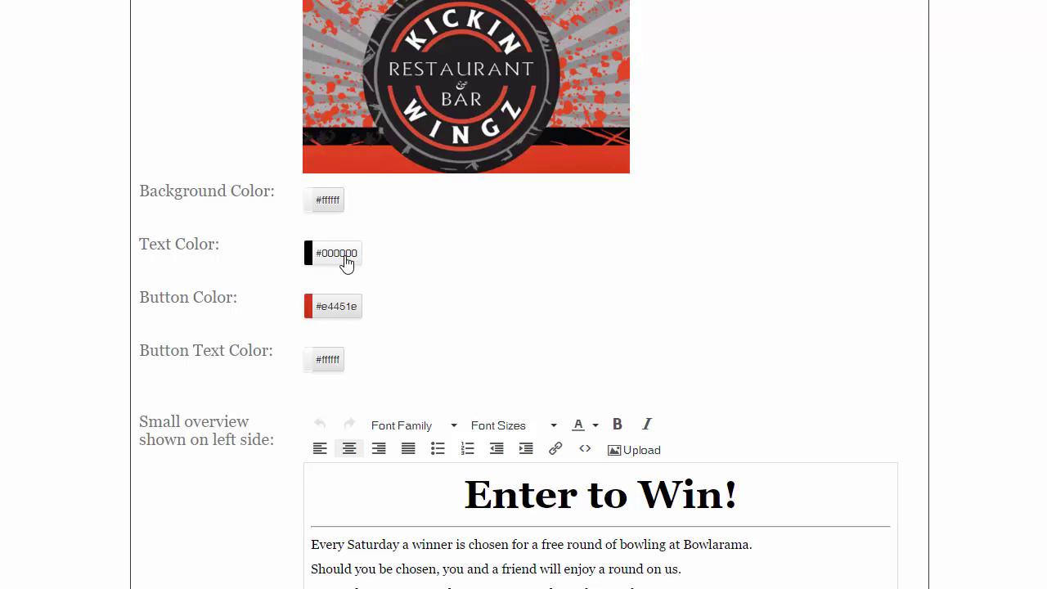
Leave the button text colour white and save the kiosk interface settings.
left_click(335, 363)
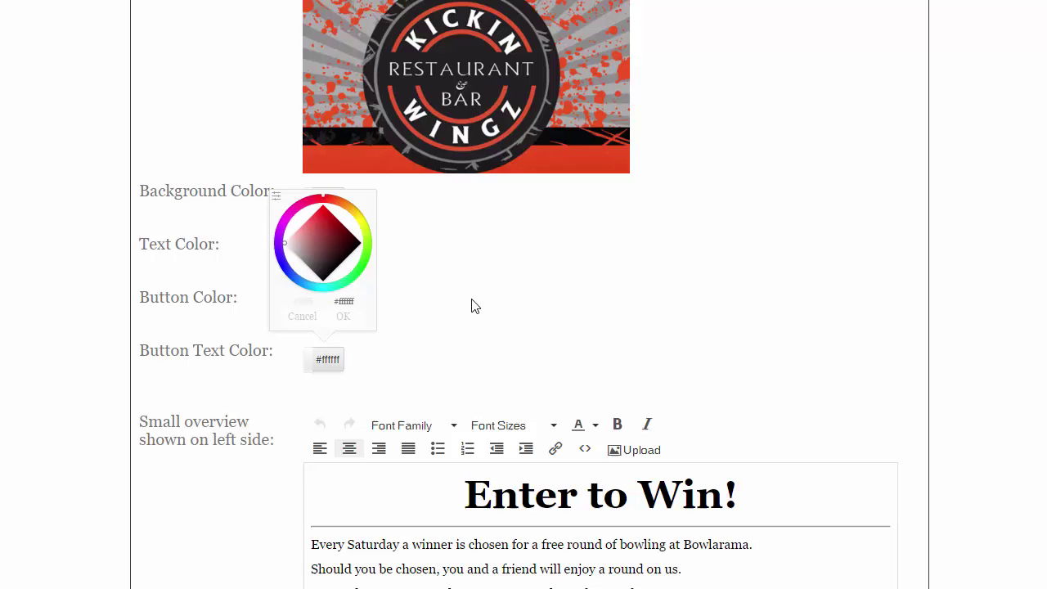
left_click(396, 319)
scroll(571, 319, "down", 8)
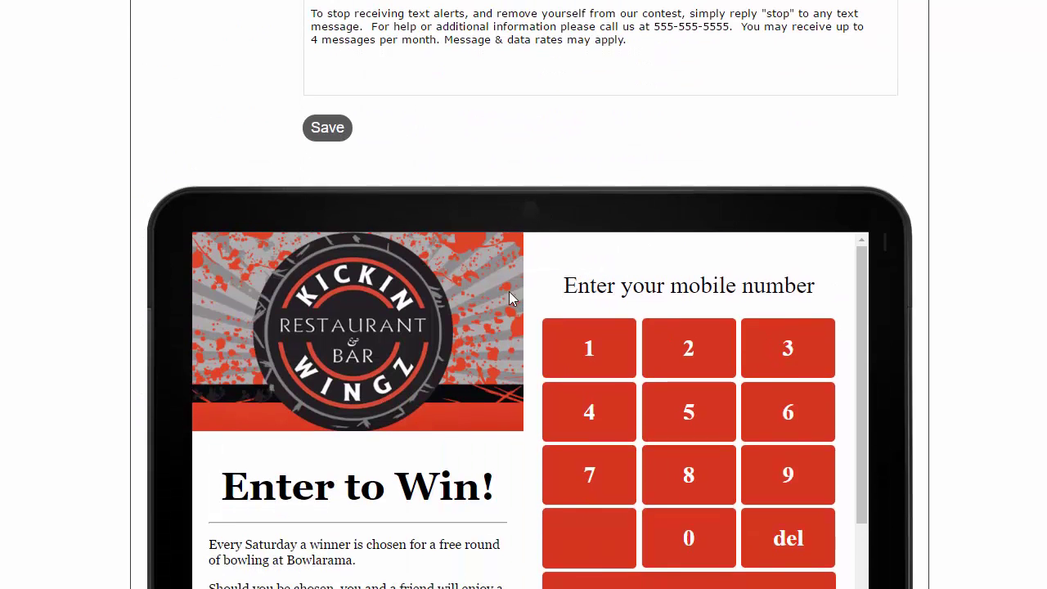
scroll(425, 261, "up", 1)
left_click(331, 209)
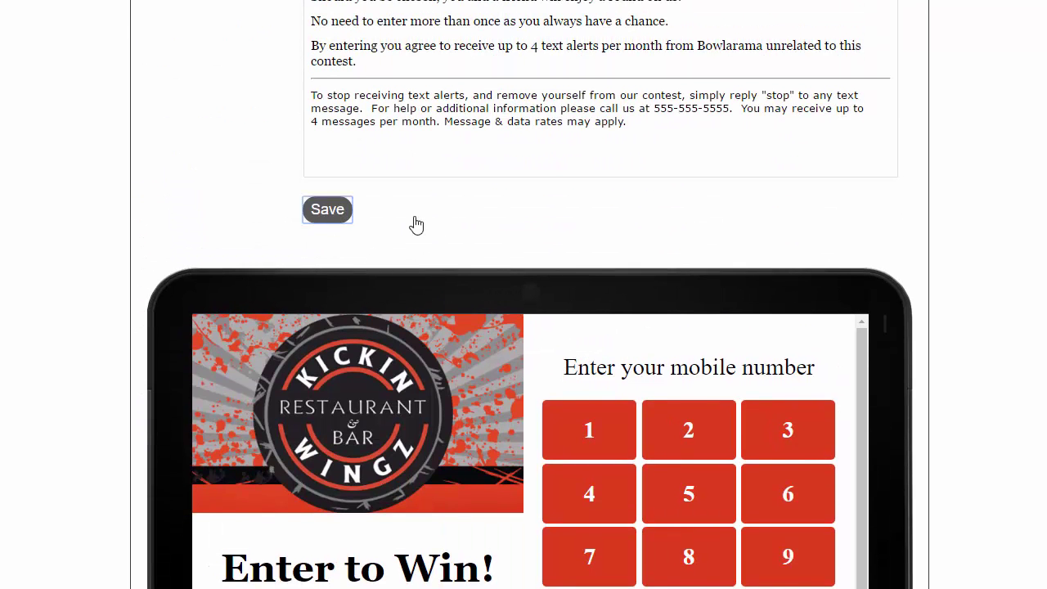
scroll(572, 233, "up", 9)
scroll(572, 226, "up", 3)
scroll(567, 231, "down", 4)
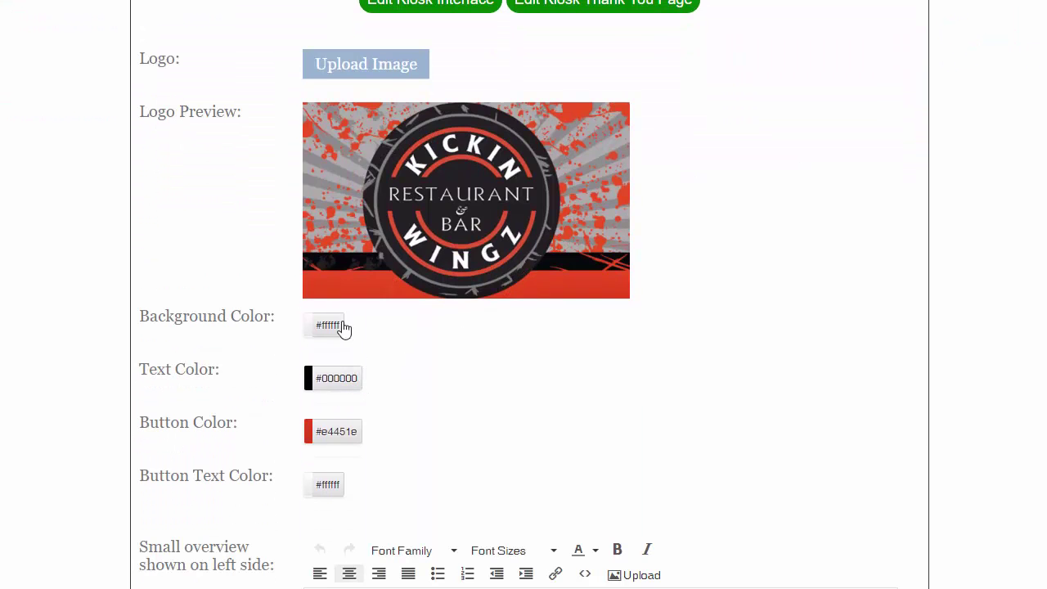
Set the kiosk background colour to red #e4451e.
left_click(335, 327)
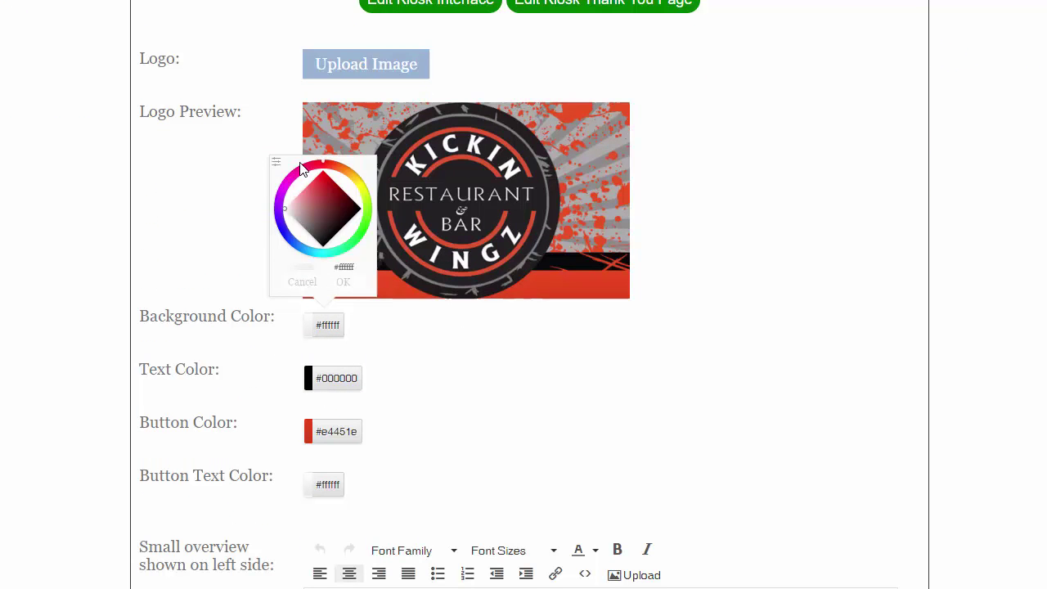
left_click(275, 162)
triple_click(318, 241)
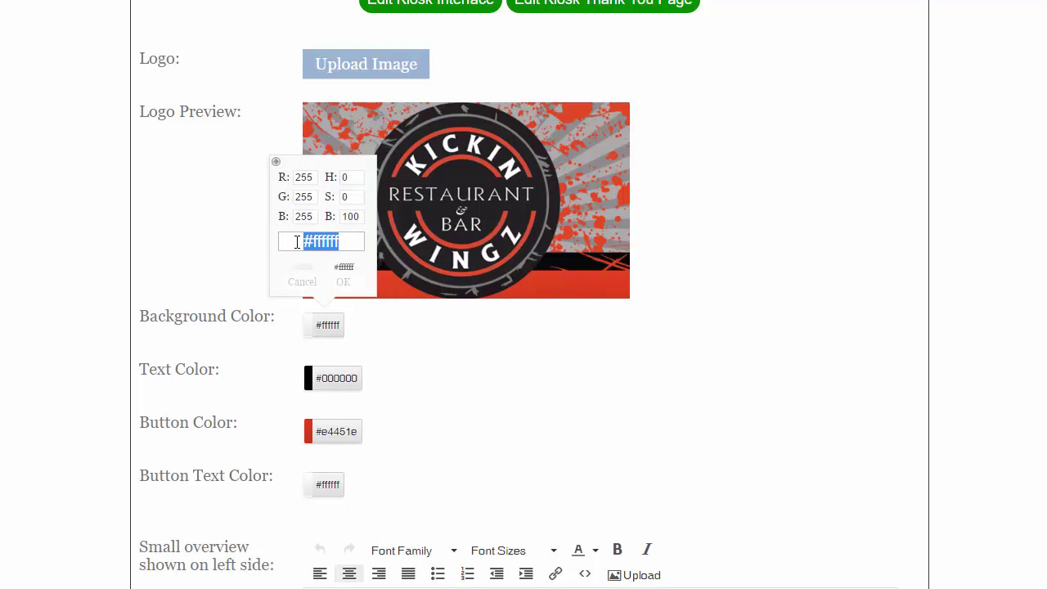
key("ctrl+v")
left_click(348, 283)
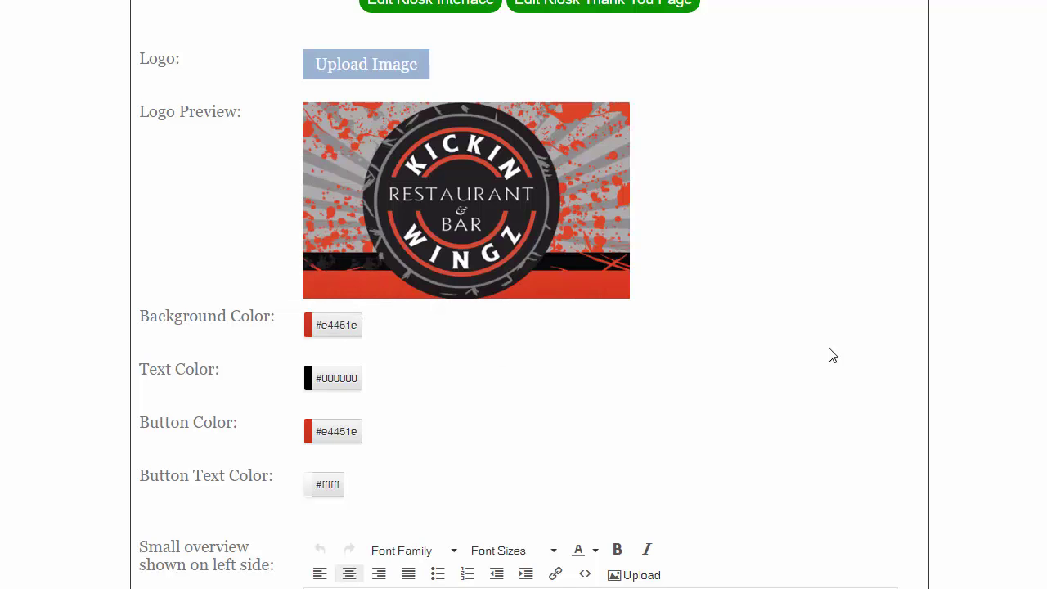
Set the button colour to dark #24201f in the colour picker.
left_click(339, 431)
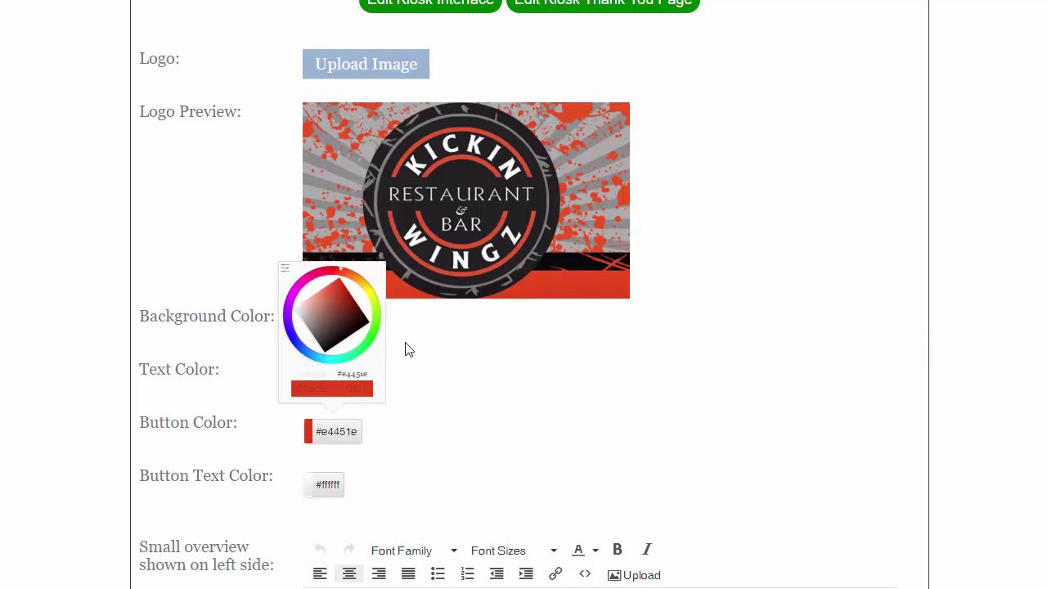
left_click(285, 272)
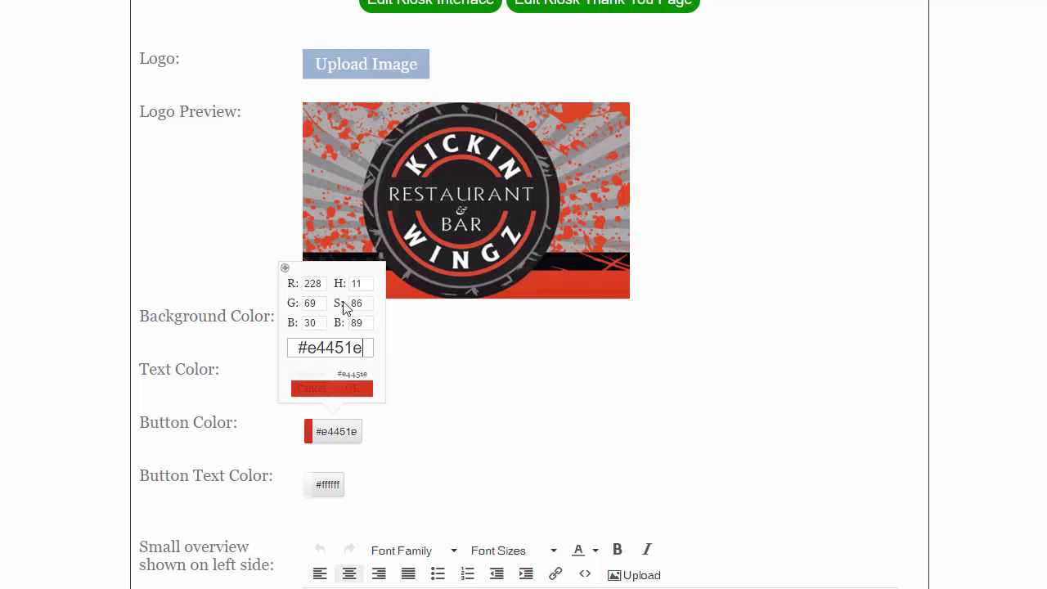
left_click(285, 268)
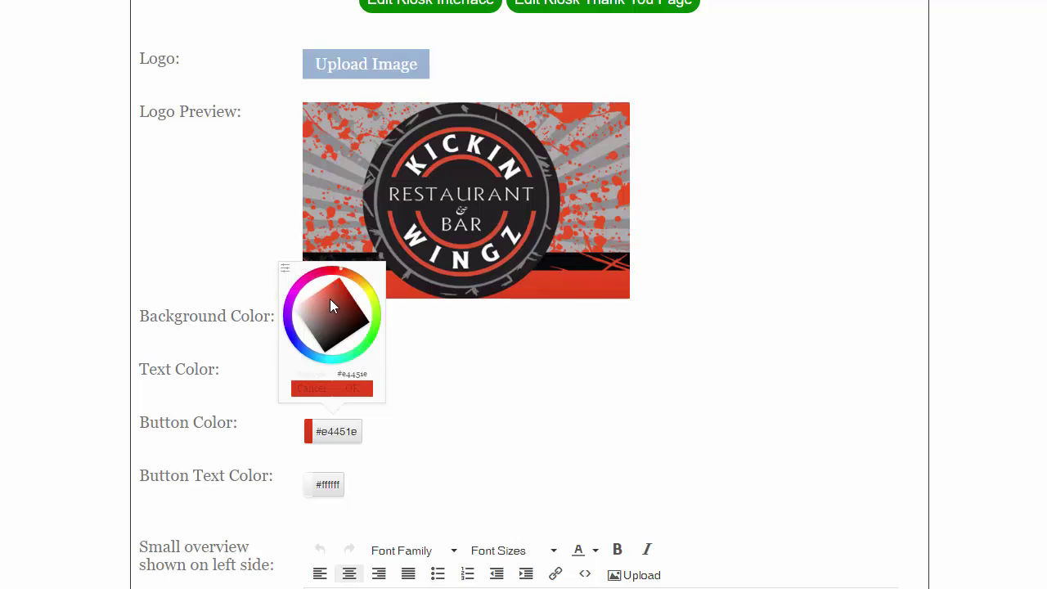
left_click(322, 302)
mouse_move(313, 323)
left_mouse_down()
mouse_move(305, 334)
mouse_move(327, 348)
left_mouse_up()
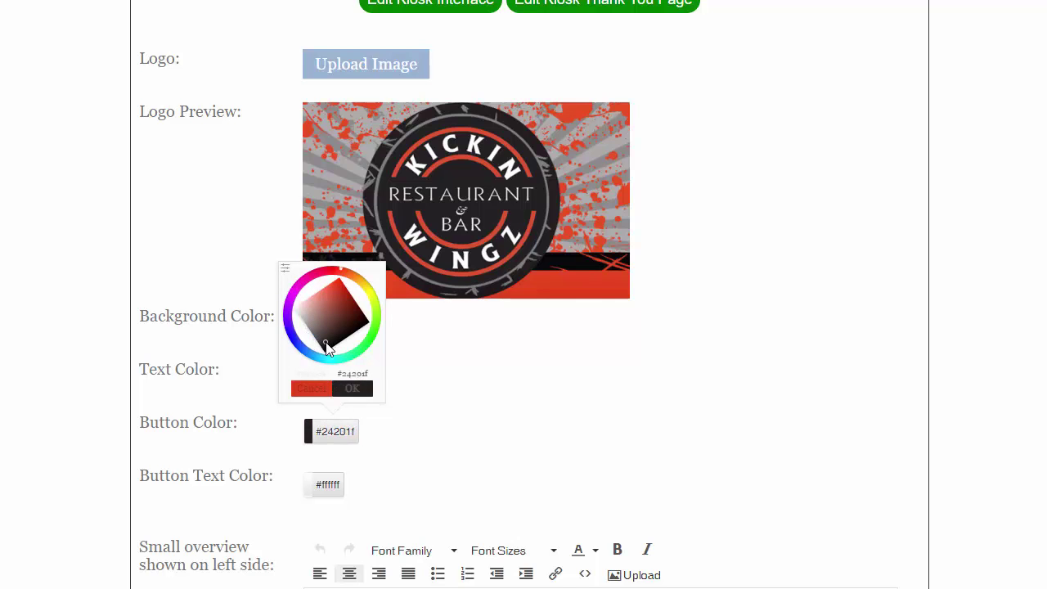
left_click(359, 390)
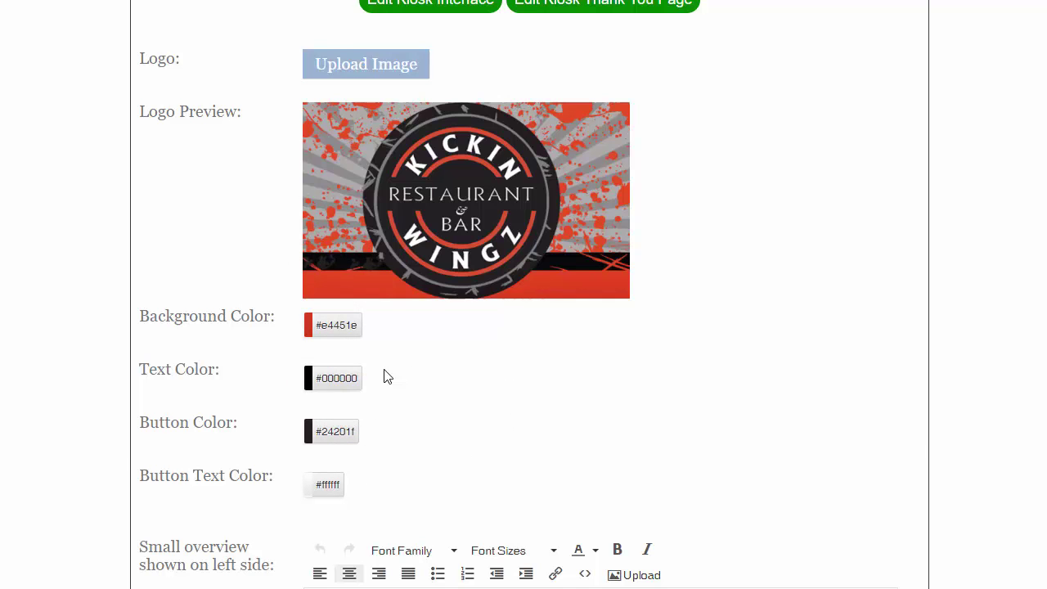
Scroll through the tablet preview to check the red background and dark buttons.
scroll(802, 353, "down", 2)
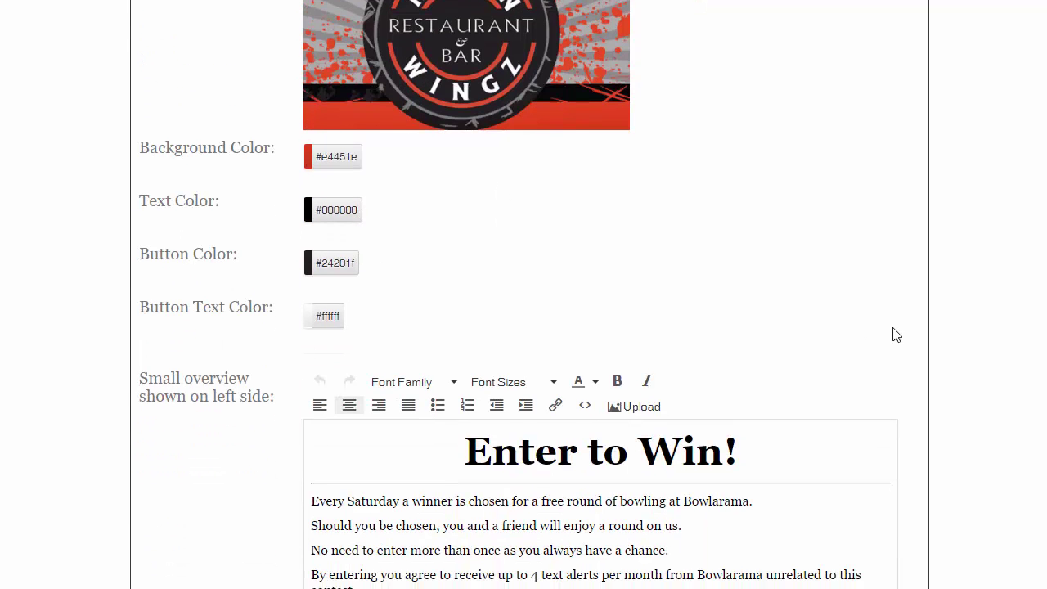
scroll(895, 333, "down", 7)
scroll(922, 333, "down", 2)
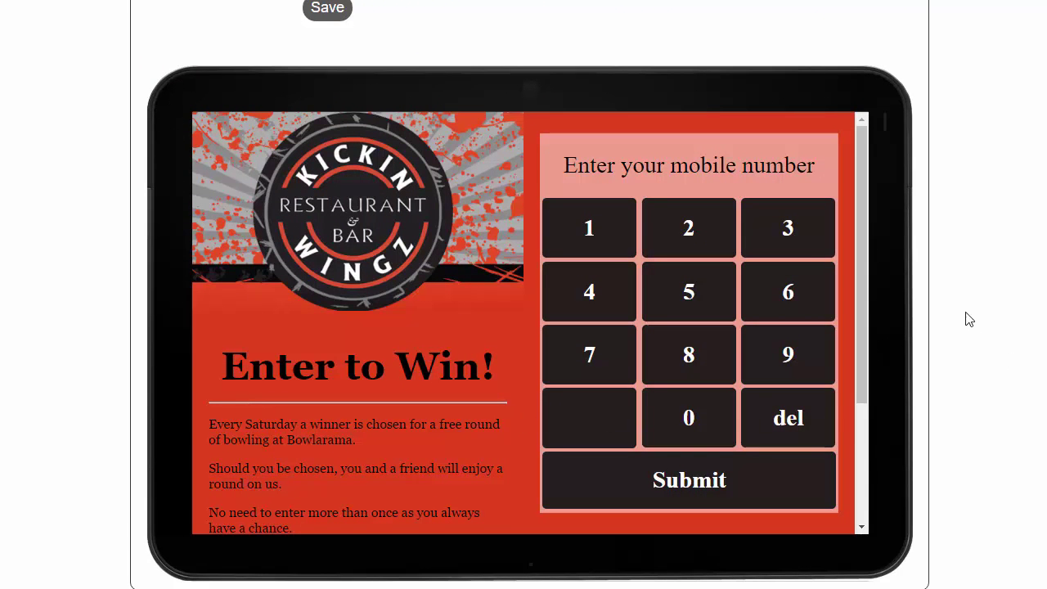
left_click_drag(864, 233, 853, 371)
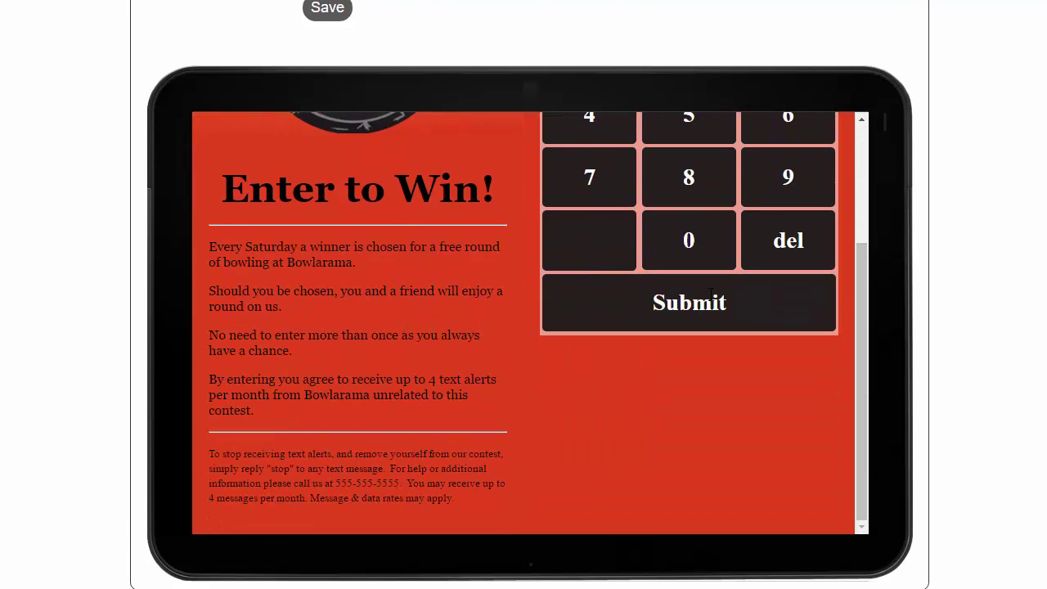
scroll(709, 295, "up", 3)
scroll(832, 296, "up", 3)
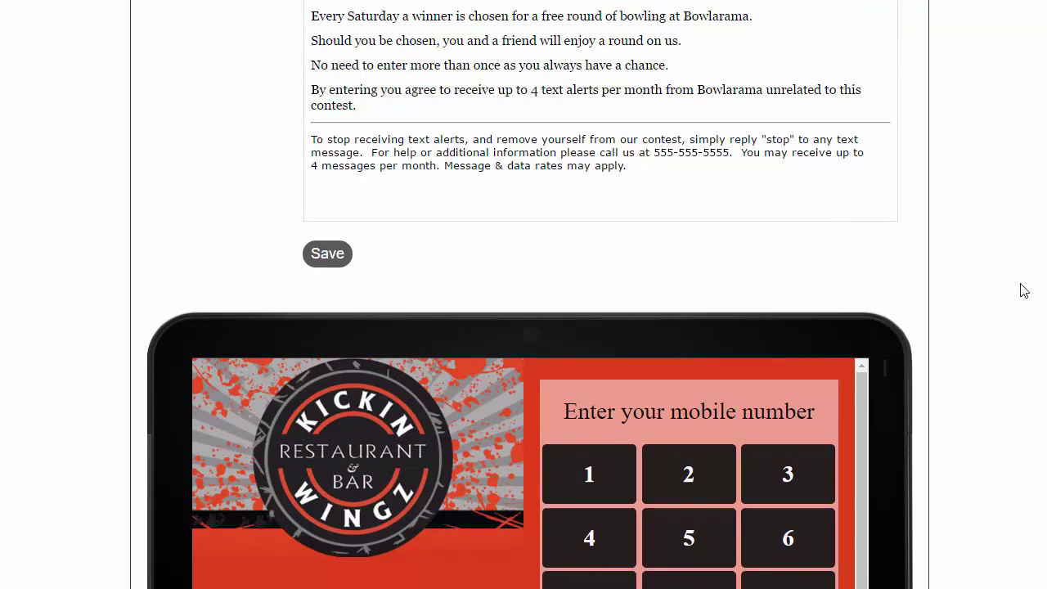
scroll(634, 256, "up", 2)
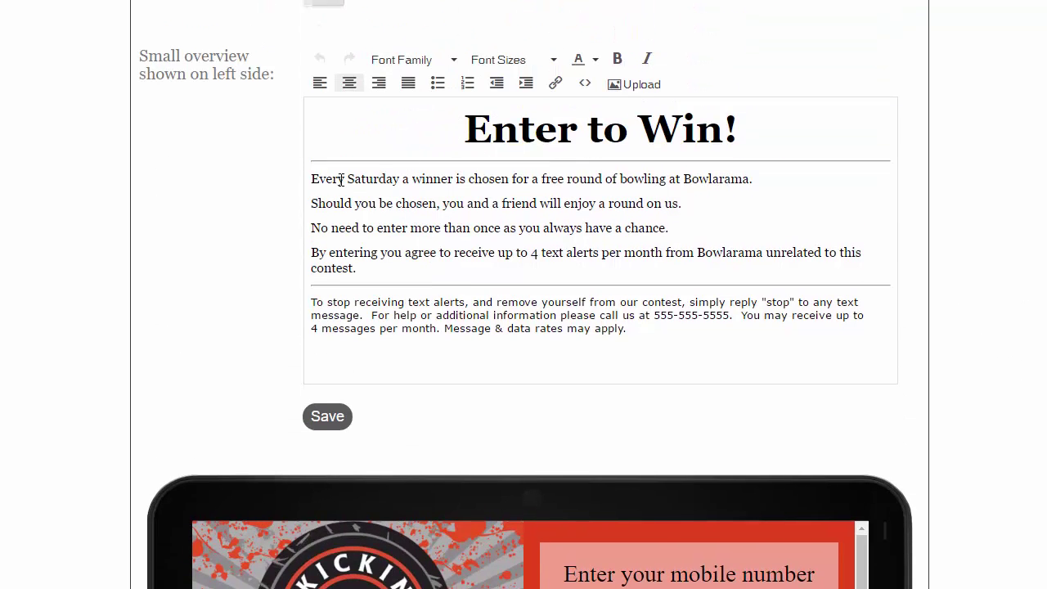
Replace the 'Enter to Win!' heading with 'Enter Our VIP Loyalty Club'.
left_click_drag(315, 179, 460, 179)
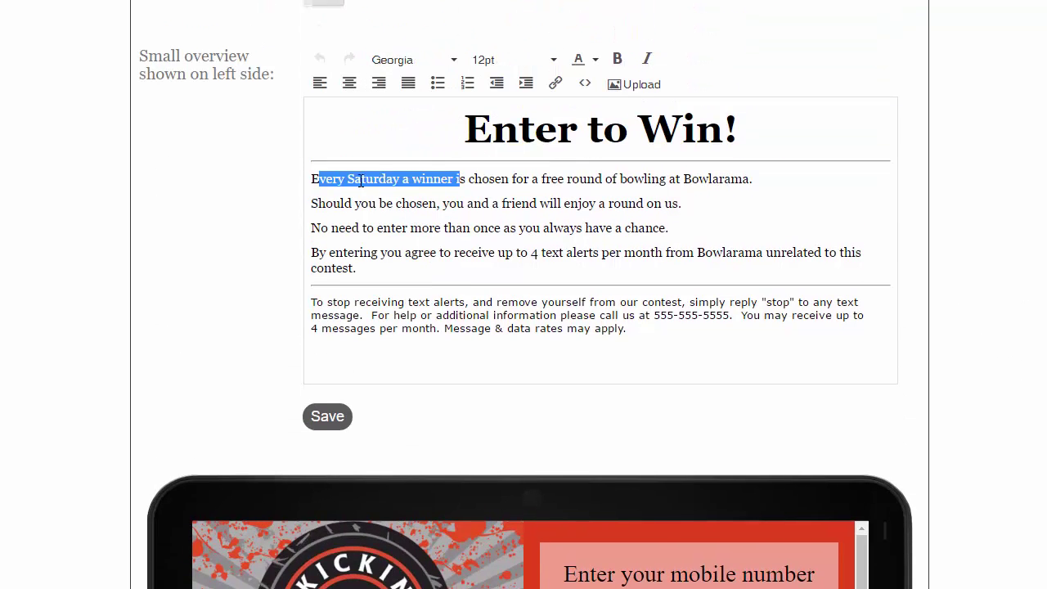
left_click(350, 179)
left_click_drag(314, 179, 708, 201)
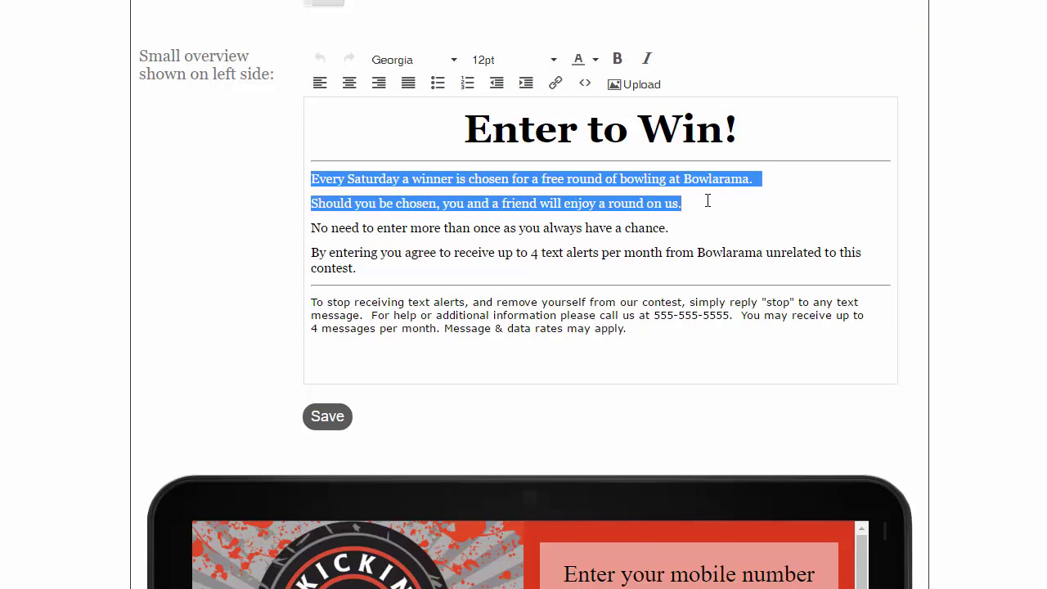
left_click_drag(735, 131, 461, 129)
type("Ent")
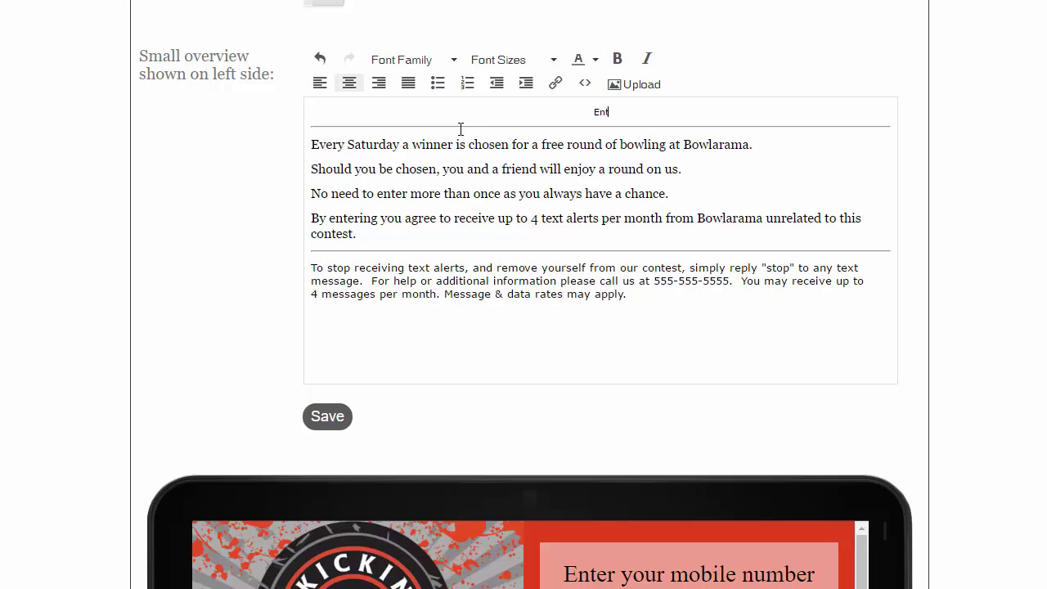
type("er Our VIP Loyalty Club")
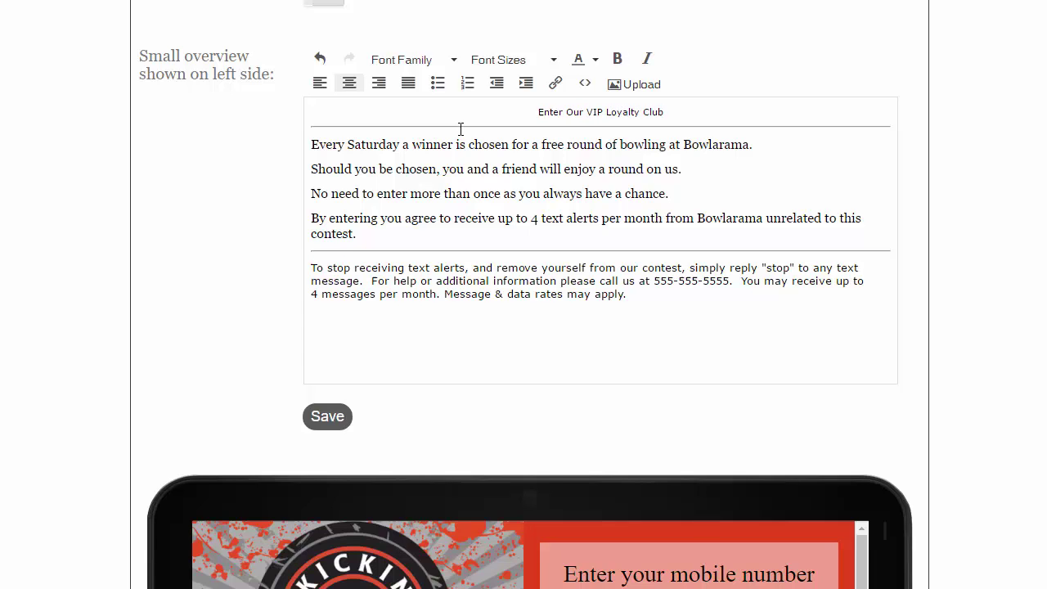
Make the new heading 14pt and bold.
left_click_drag(664, 112, 512, 103)
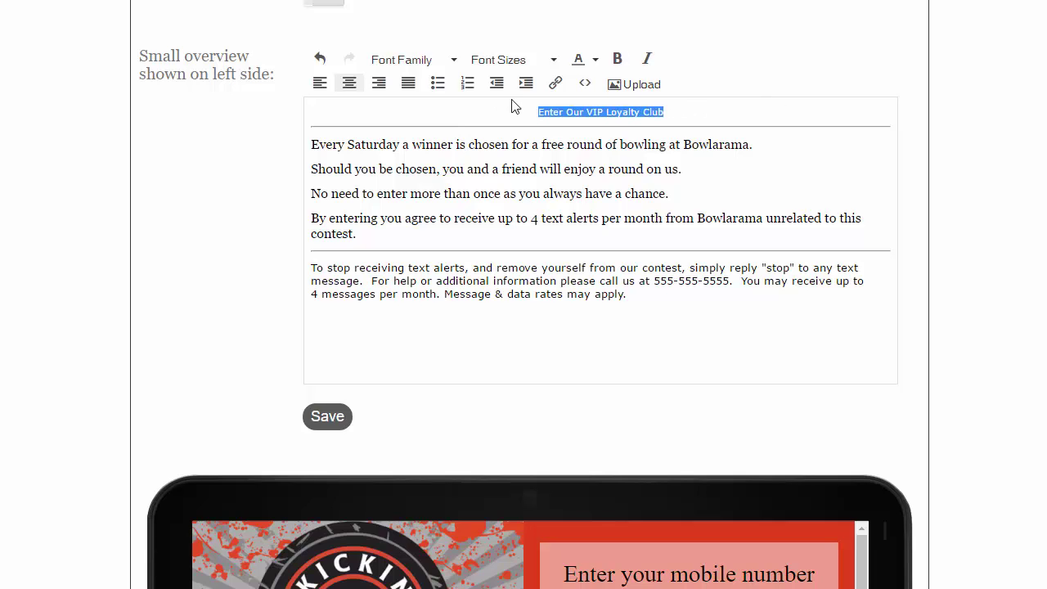
left_click(555, 63)
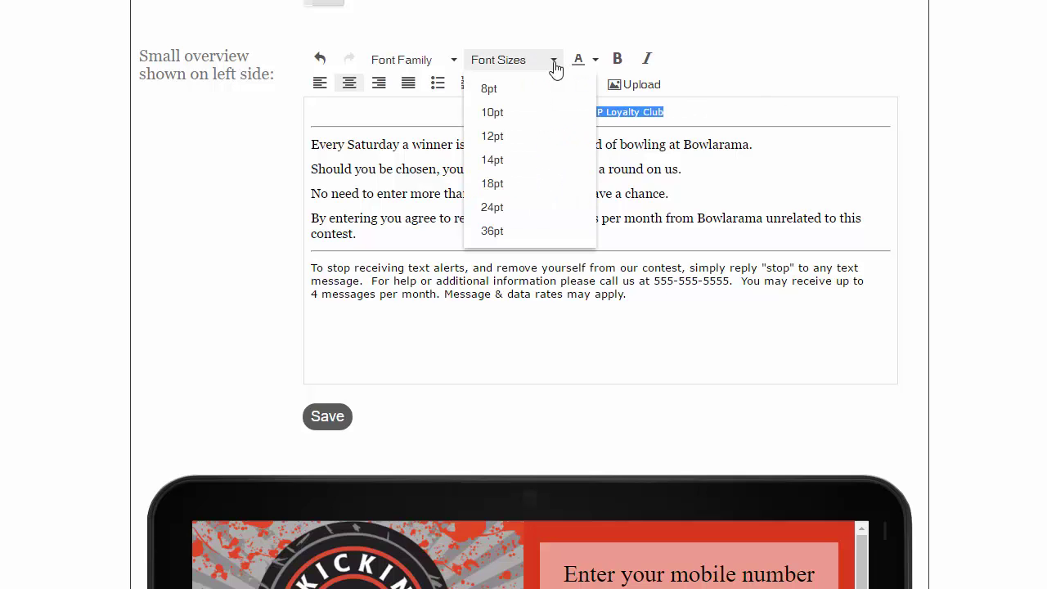
left_click(514, 164)
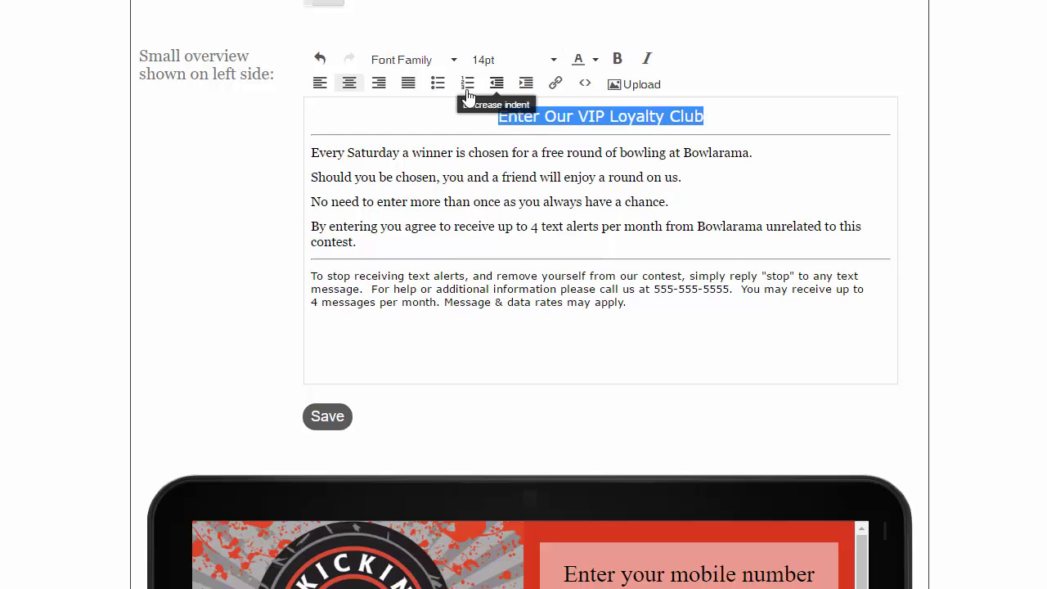
left_click(617, 63)
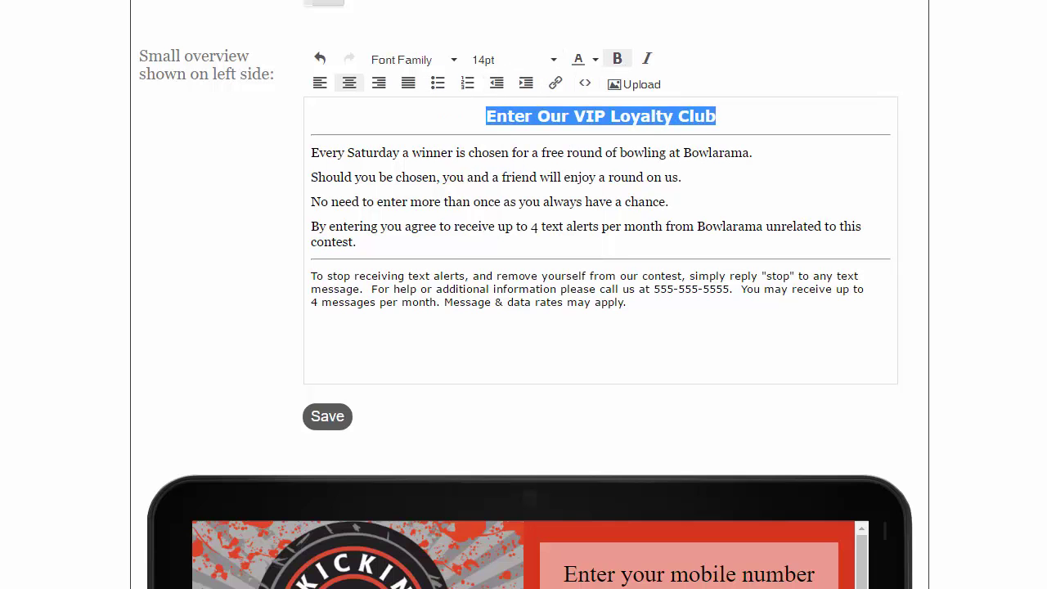
scroll(997, 283, "down", 4)
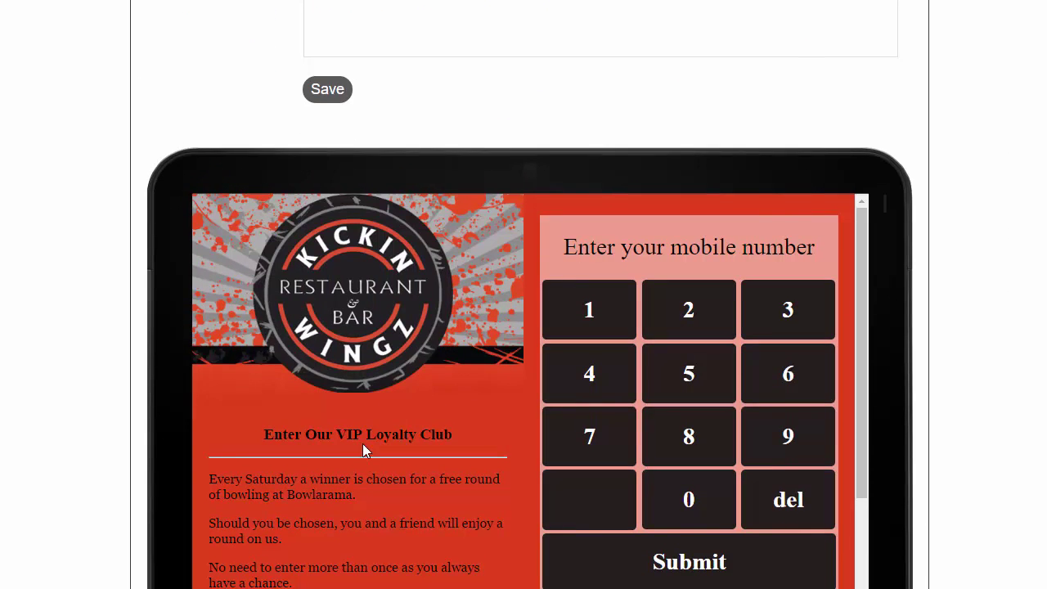
scroll(364, 449, "up", 4)
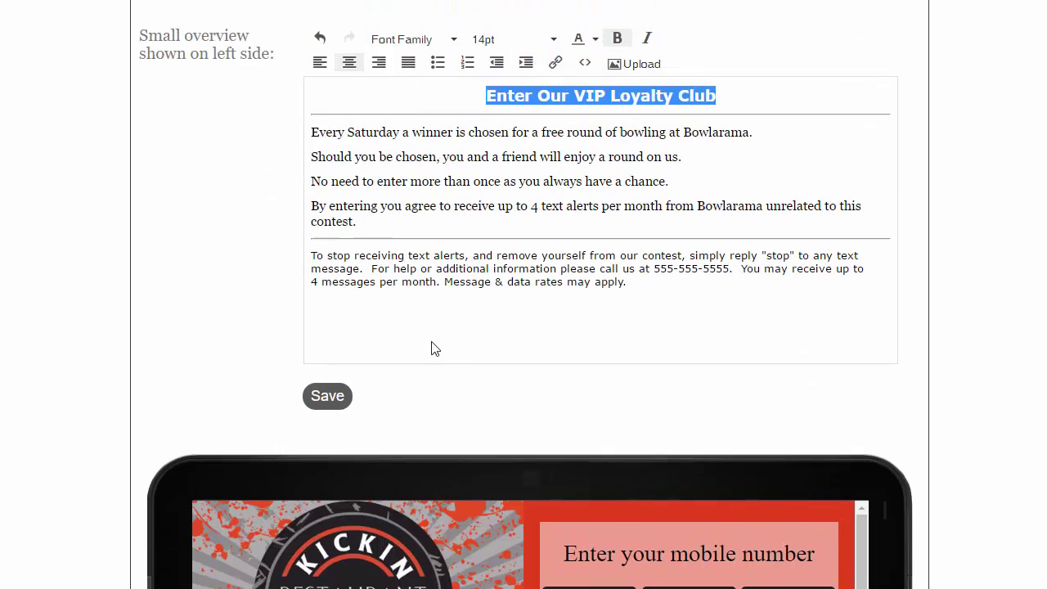
left_click_drag(314, 153, 681, 180)
key("BackSpace")
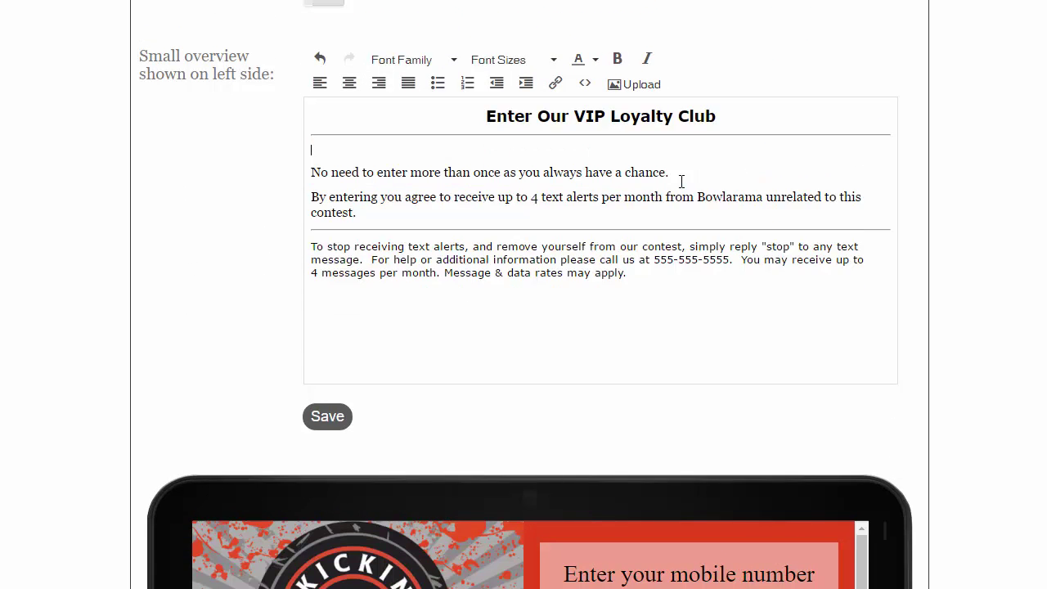
key("Delete")
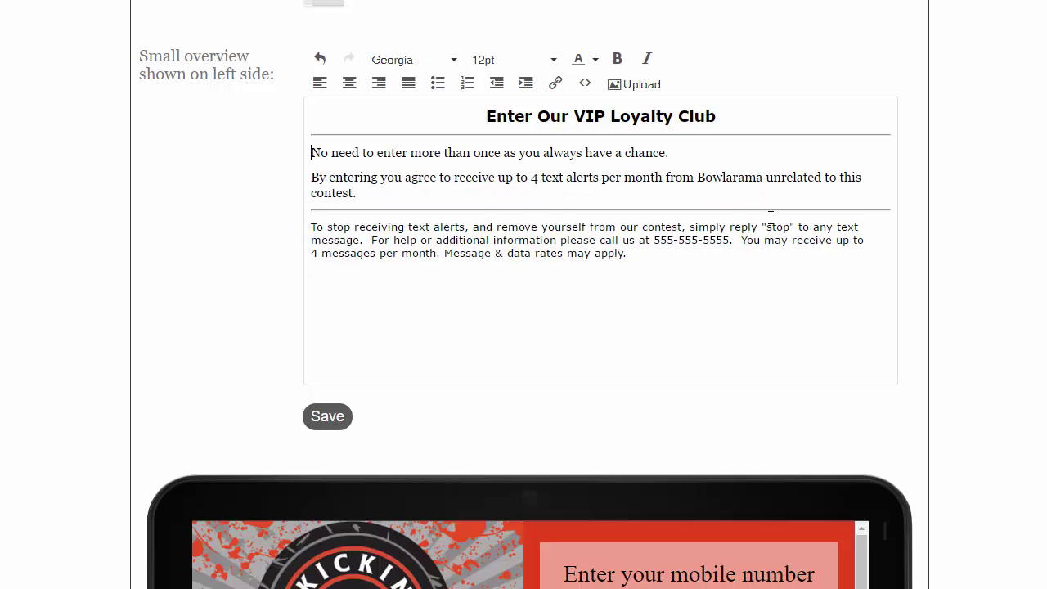
scroll(770, 218, "down", 2)
left_click(321, 253)
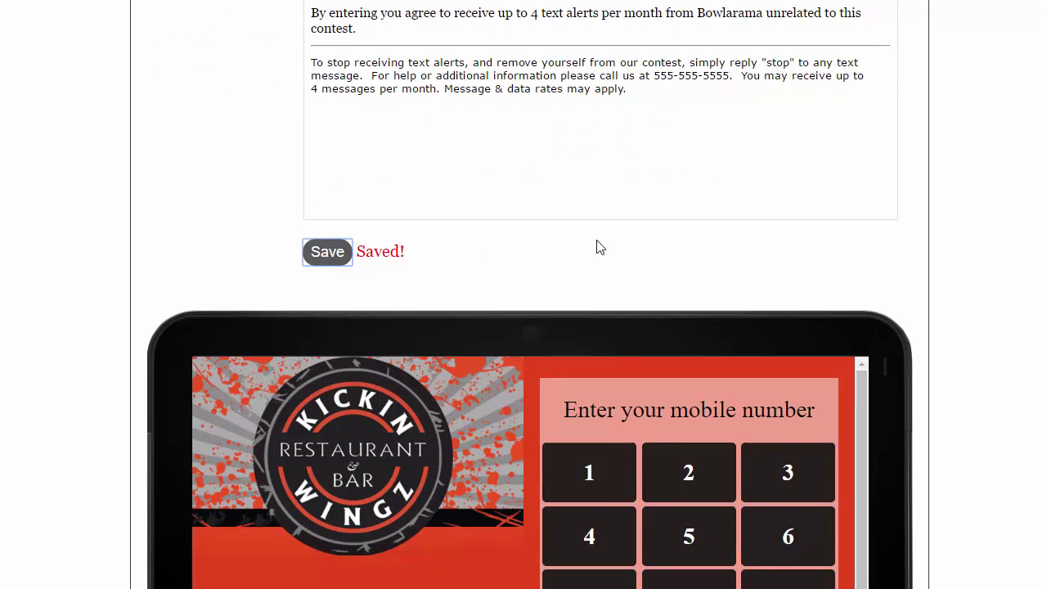
scroll(597, 247, "down", 2)
scroll(485, 311, "down", 1)
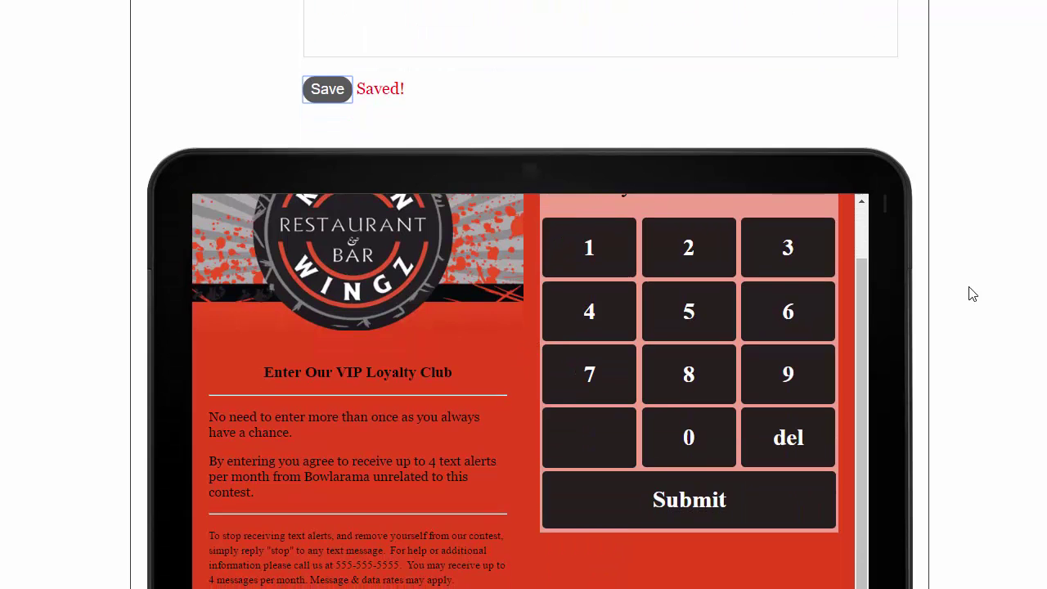
scroll(463, 425, "down", 1)
scroll(484, 346, "up", 1)
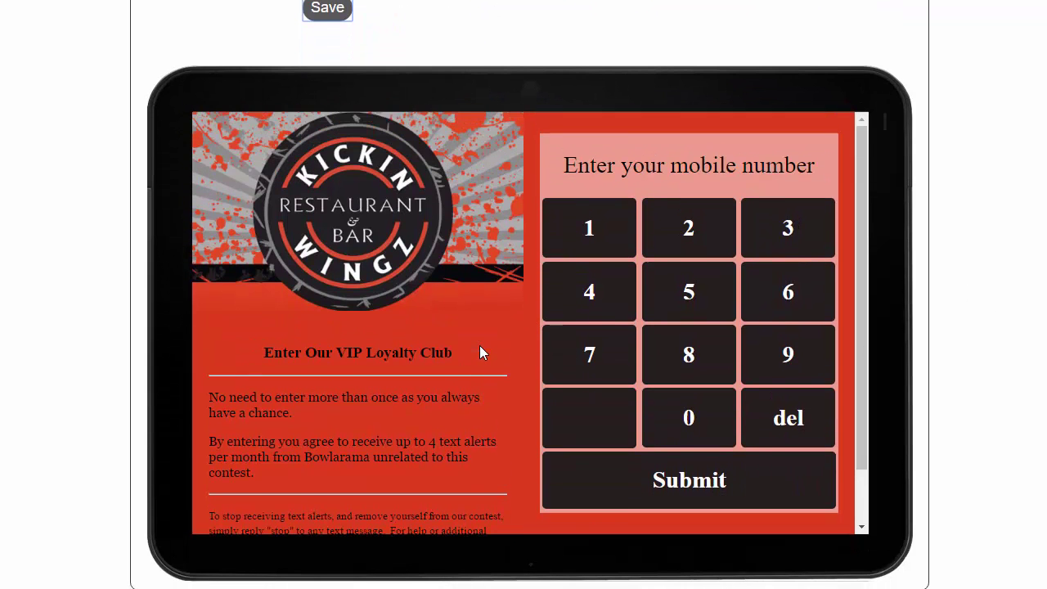
scroll(820, 391, "up", 1)
scroll(792, 181, "up", 13)
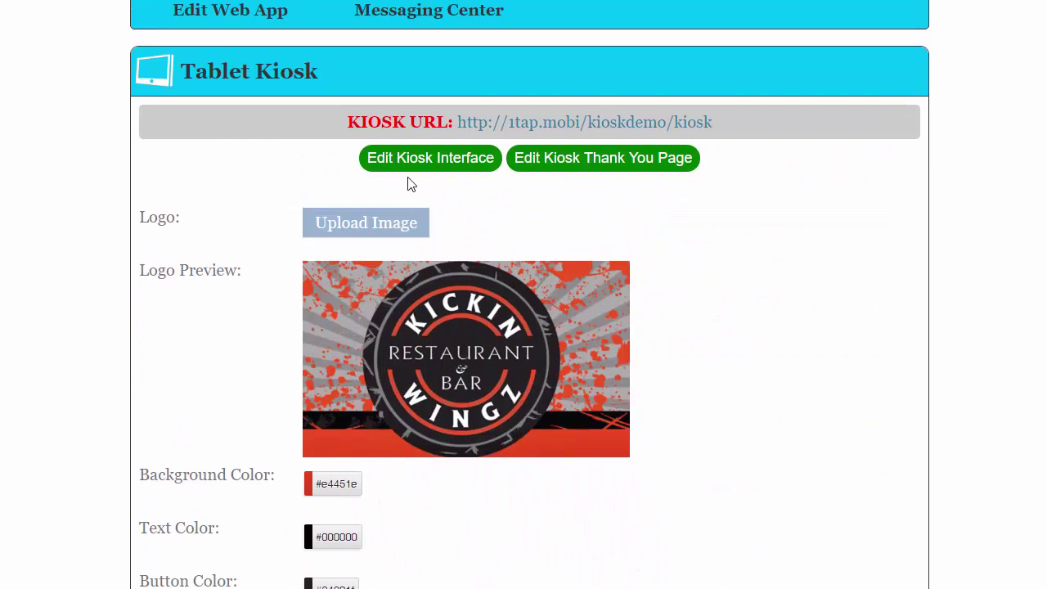
Open the kiosk thank-you message, review 'Thank you for your entering our contest.' and save it.
left_click(582, 166)
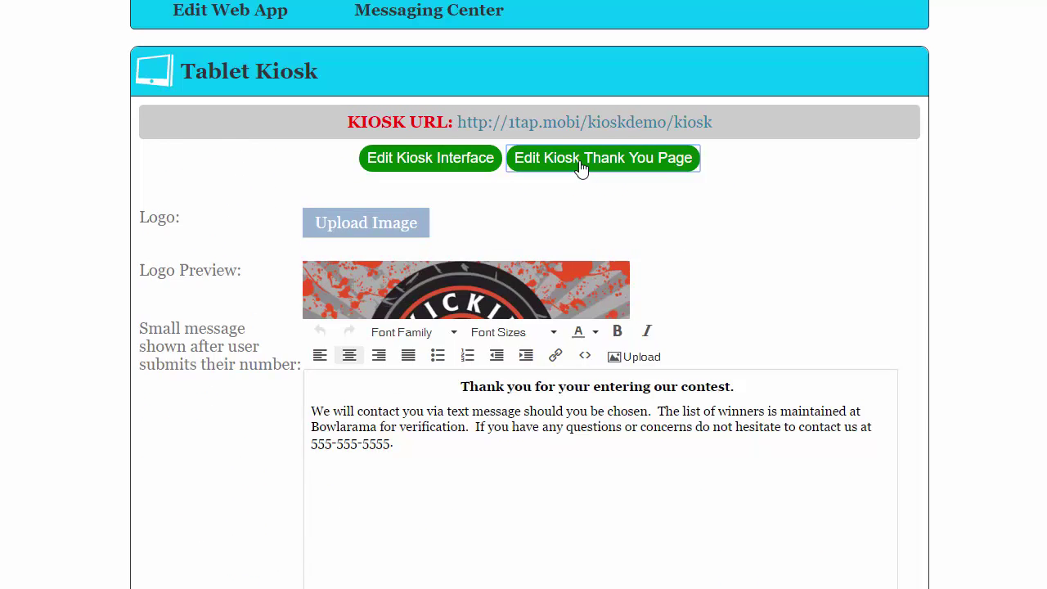
scroll(1038, 379, "down", 5)
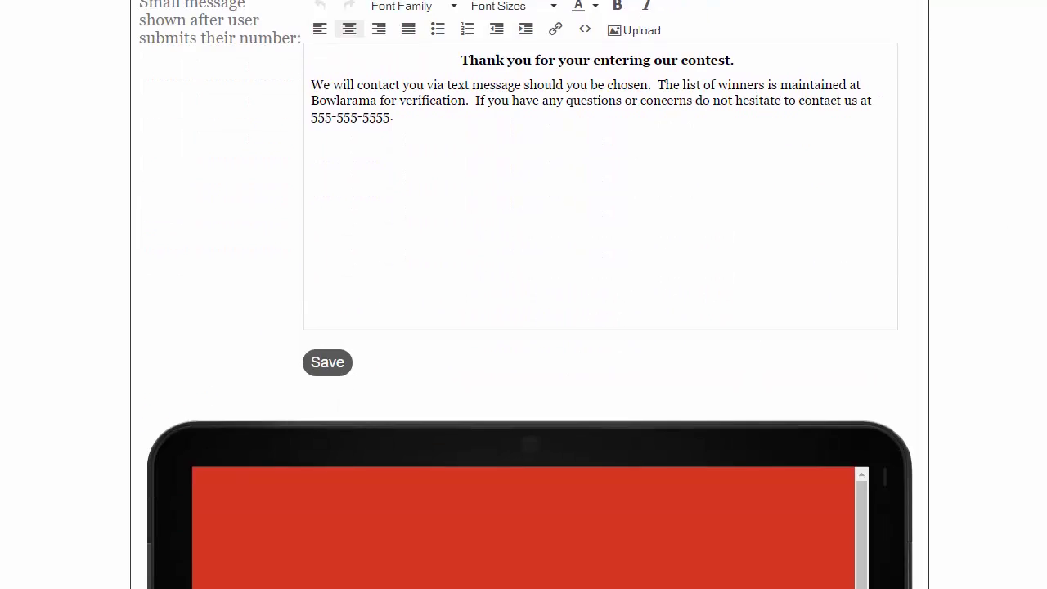
scroll(586, 346, "up", 5)
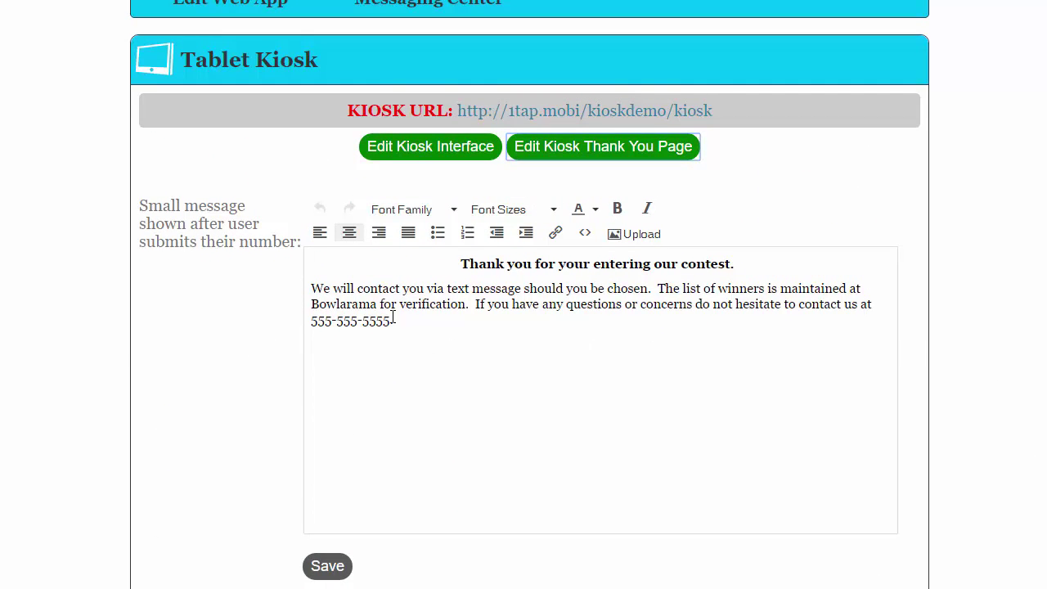
left_click(327, 566)
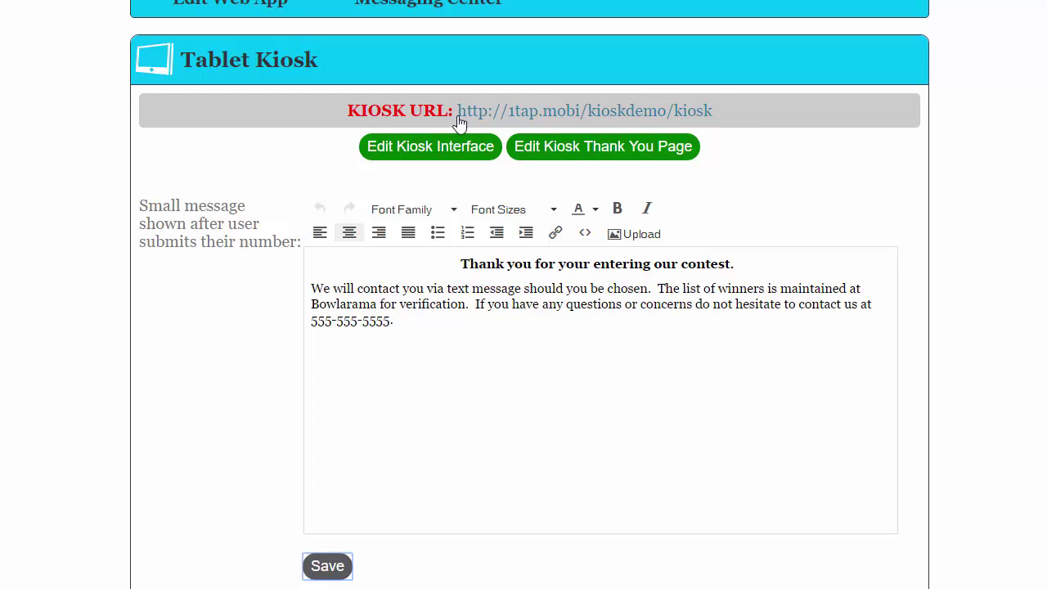
left_click_drag(720, 113, 459, 115)
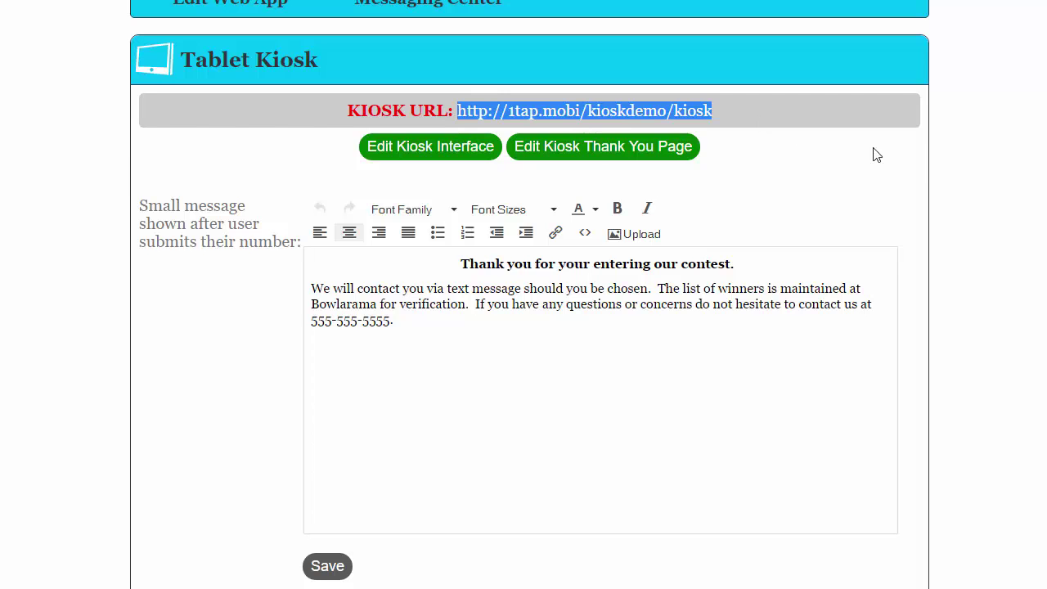
left_click(330, 568)
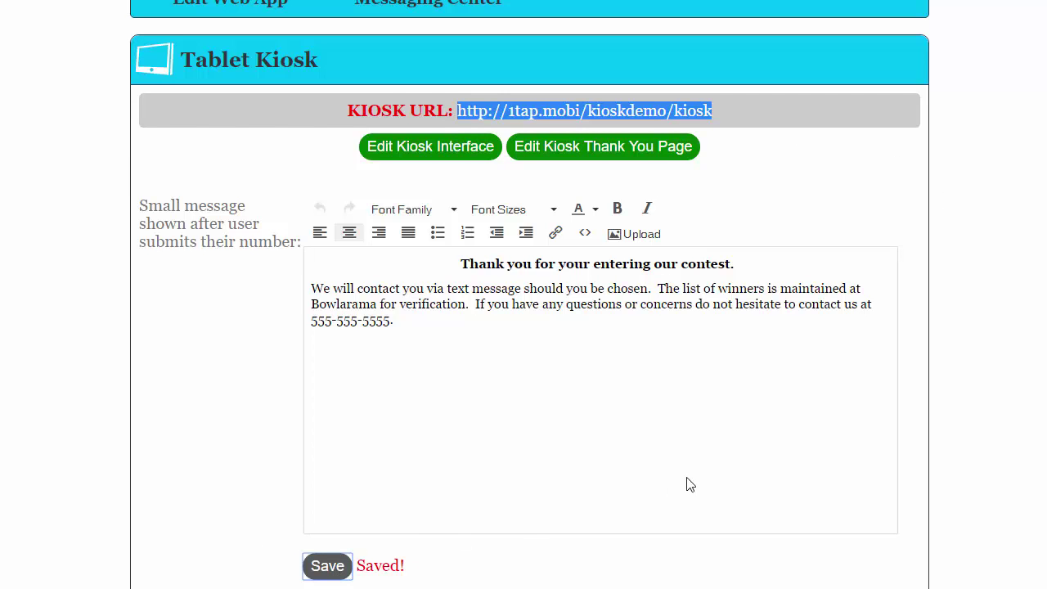
Check the Kiosk Demo messaging features, then return to the Web Apps list and browse it.
scroll(678, 484, "up", 3)
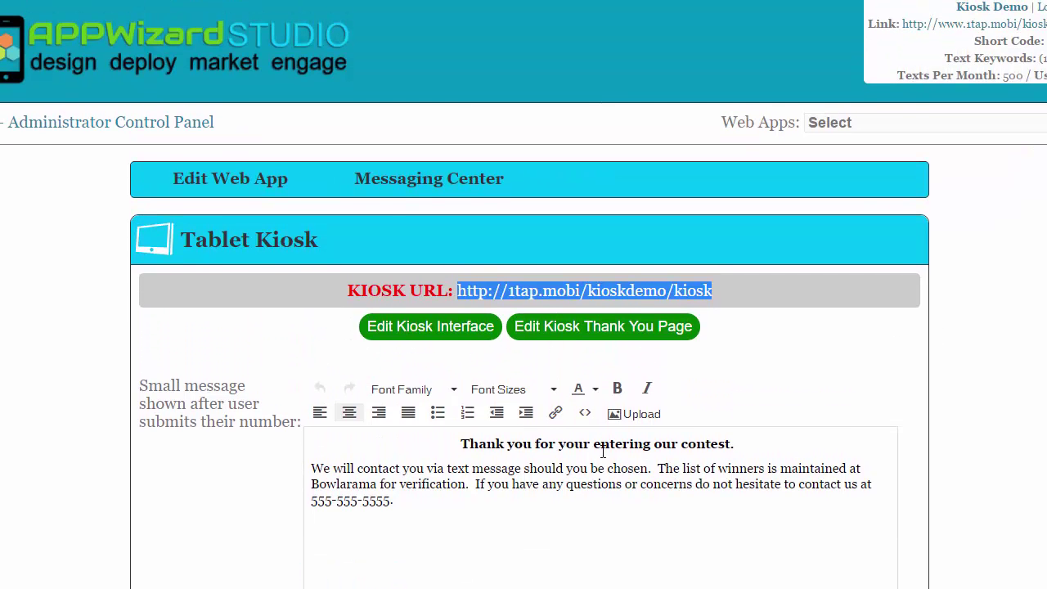
left_click(431, 179)
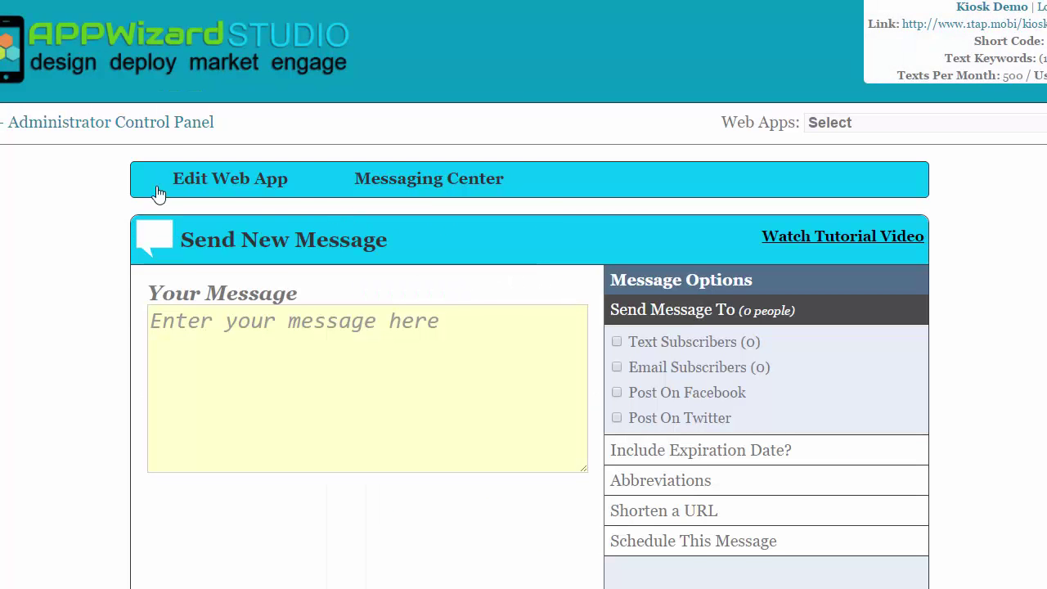
left_click(173, 131)
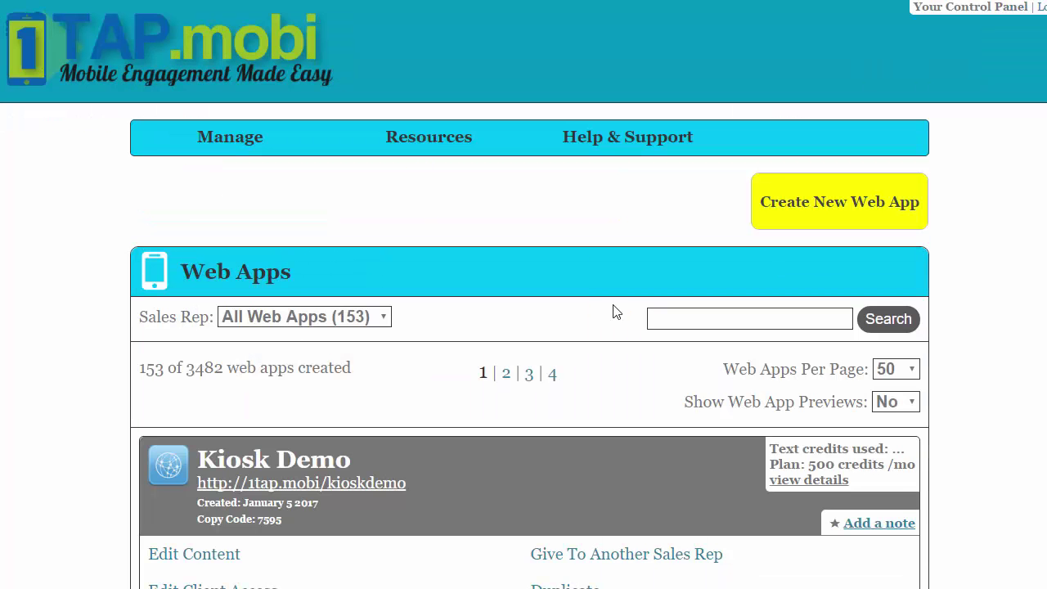
scroll(495, 313, "down", 4)
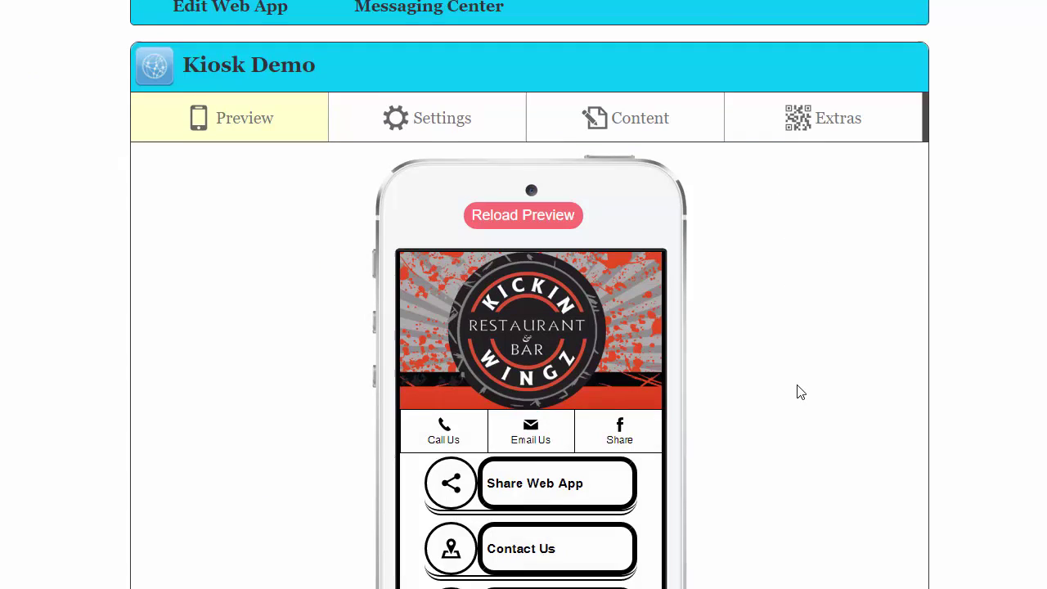
scroll(800, 393, "down", 2)
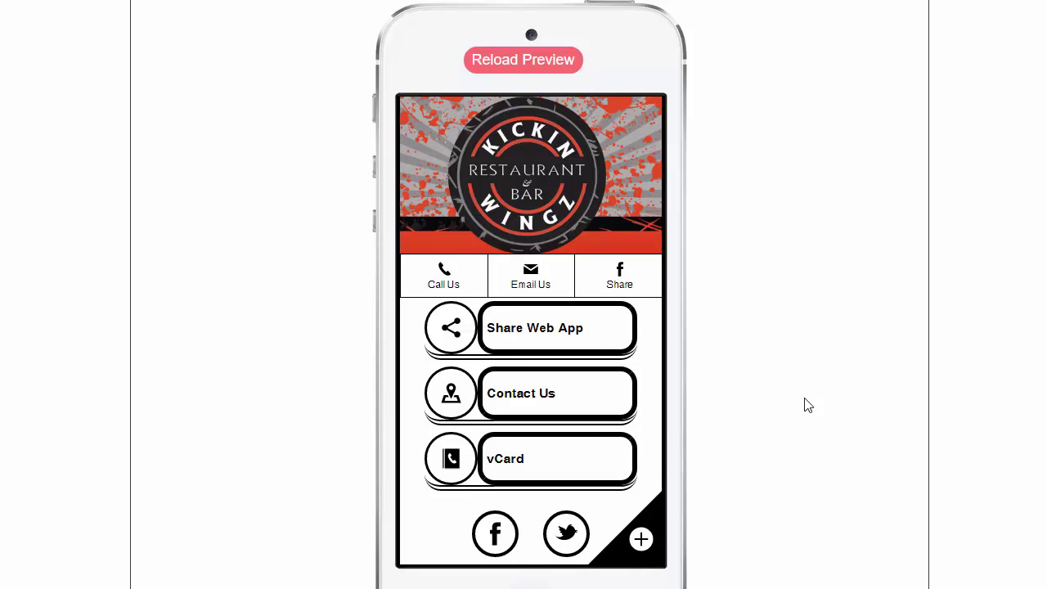
scroll(809, 405, "up", 3)
scroll(808, 406, "up", 1)
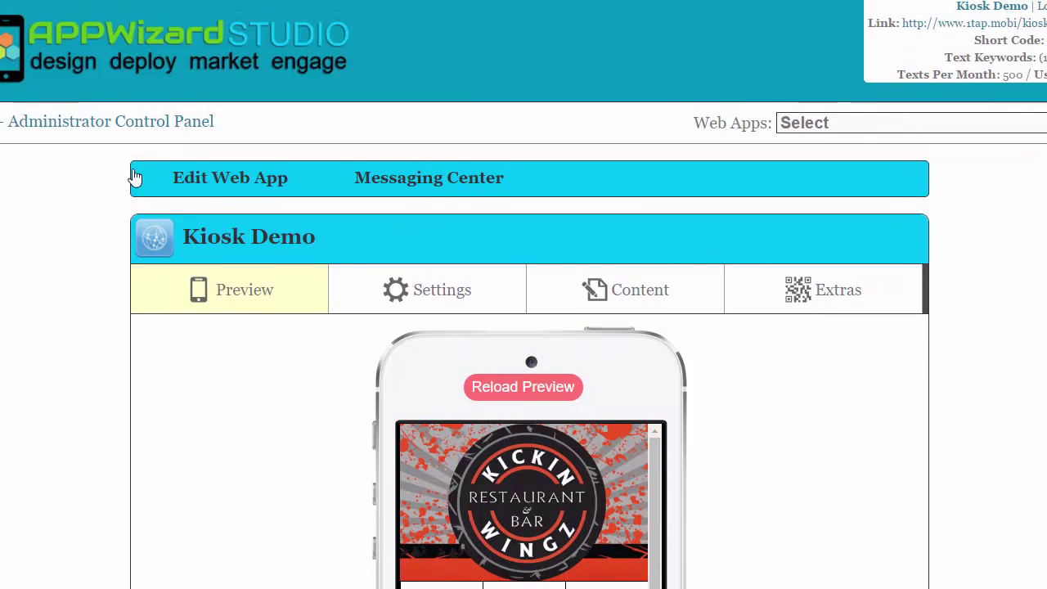
Go back to the Web Apps list and bring up Kiosk Demo's Messaging Center features.
left_click(131, 124)
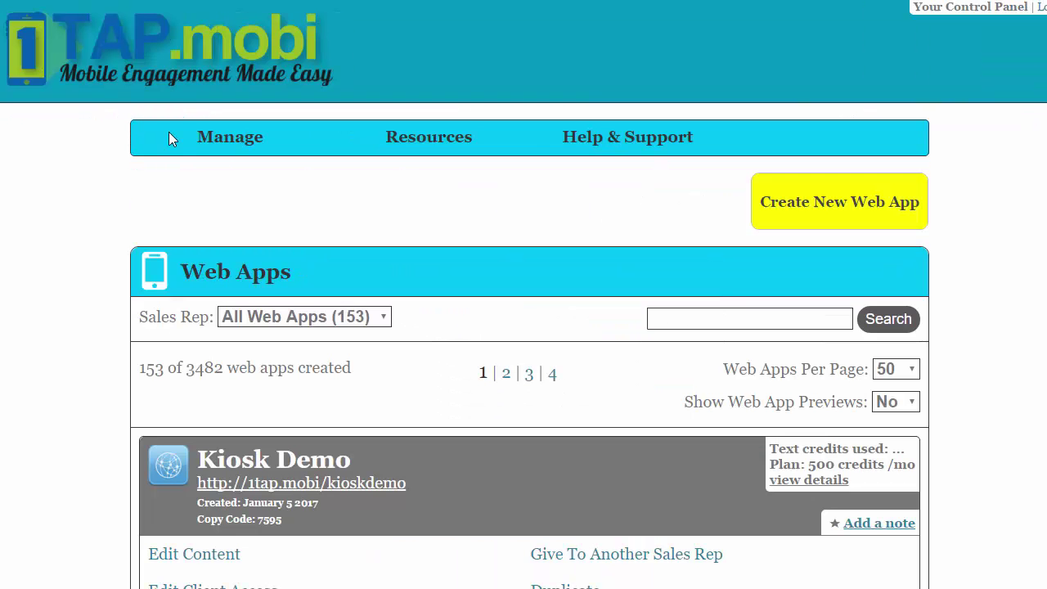
scroll(540, 324, "down", 6)
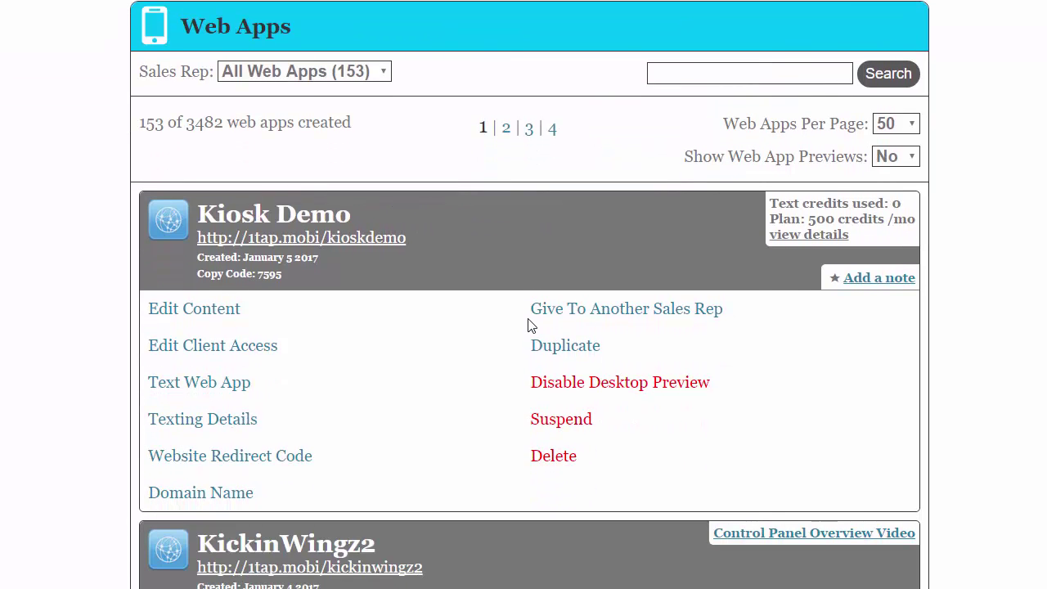
scroll(392, 373, "down", 1)
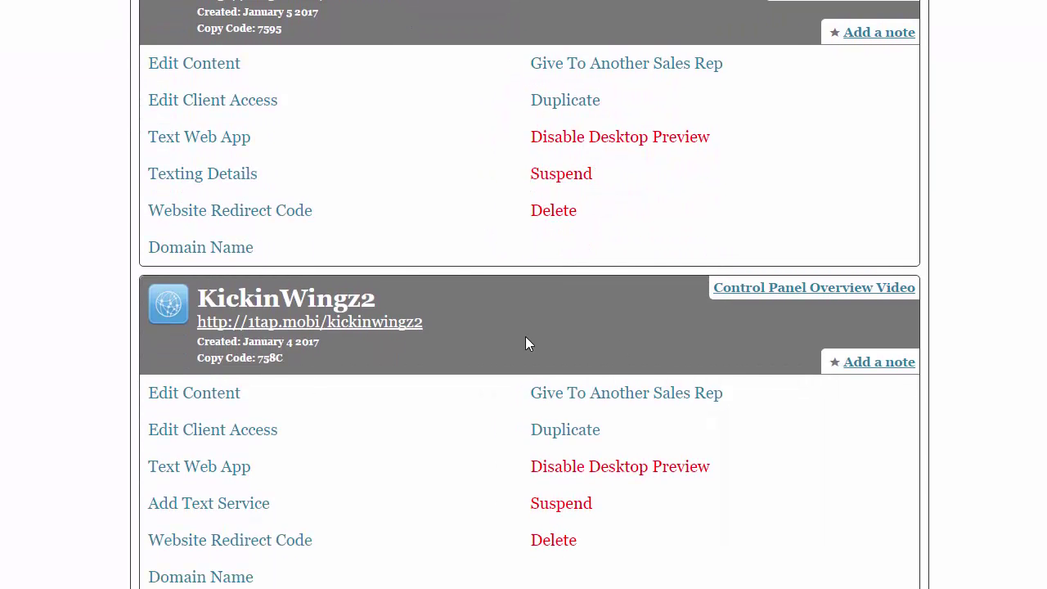
scroll(526, 337, "down", 1)
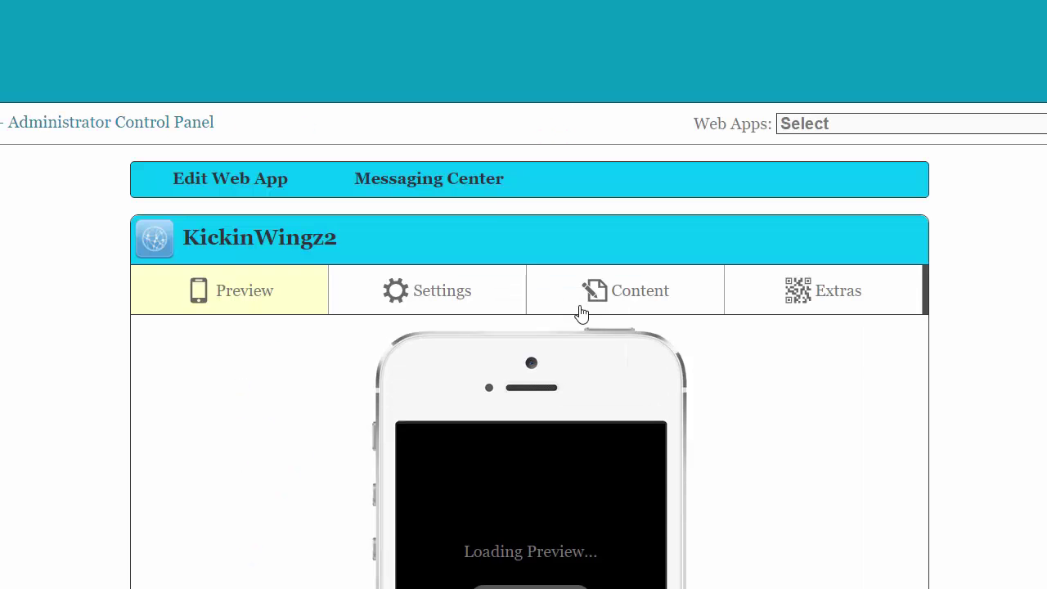
left_click(474, 188)
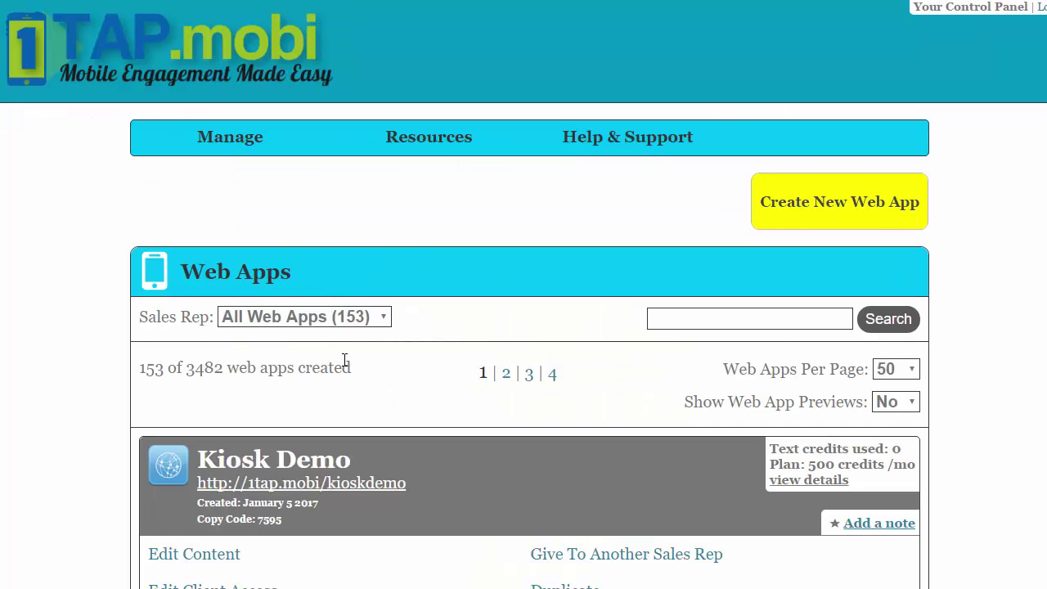
scroll(345, 360, "down", 3)
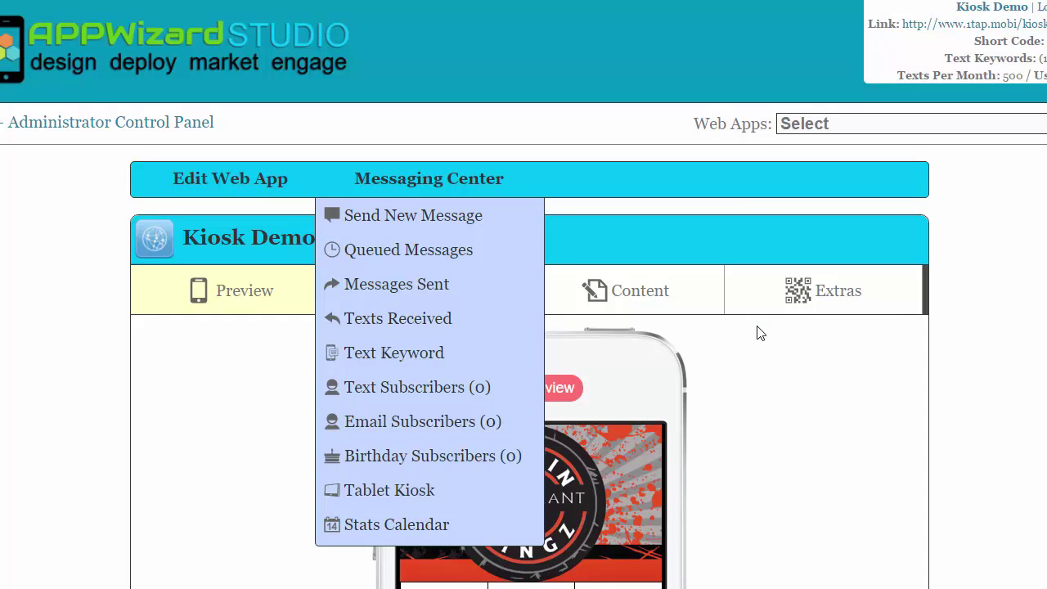
Scroll through the finished Kickin Wingz tablet kiosk preview.
scroll(756, 333, "down", 3)
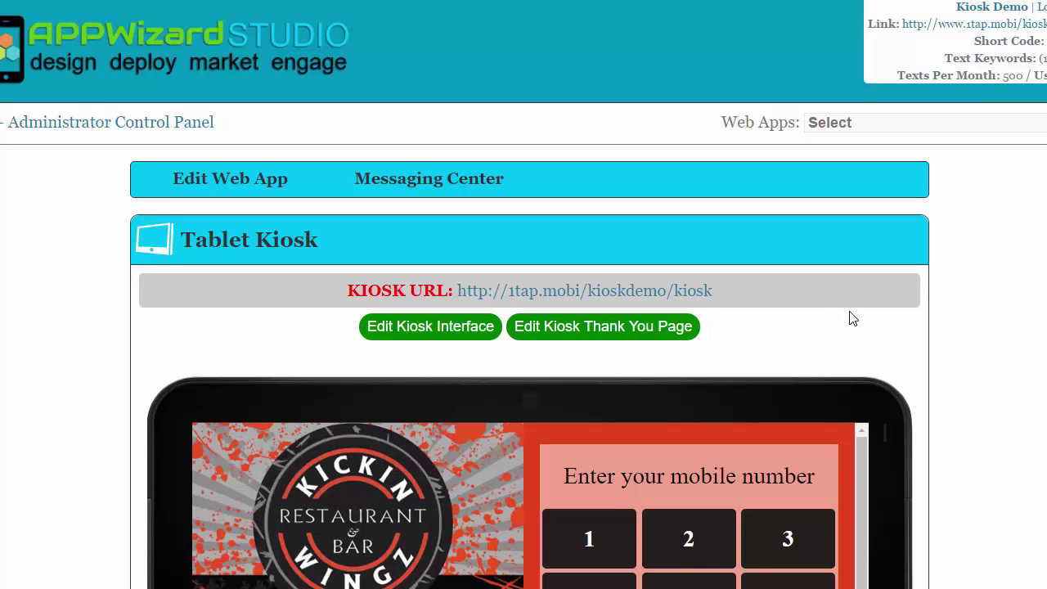
scroll(856, 311, "down", 5)
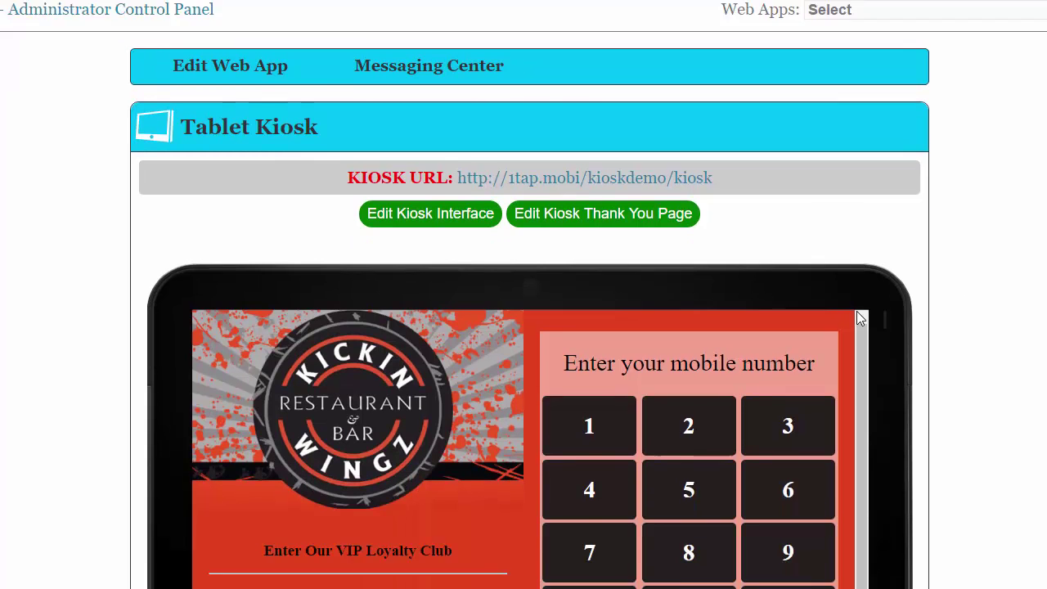
scroll(860, 312, "down", 2)
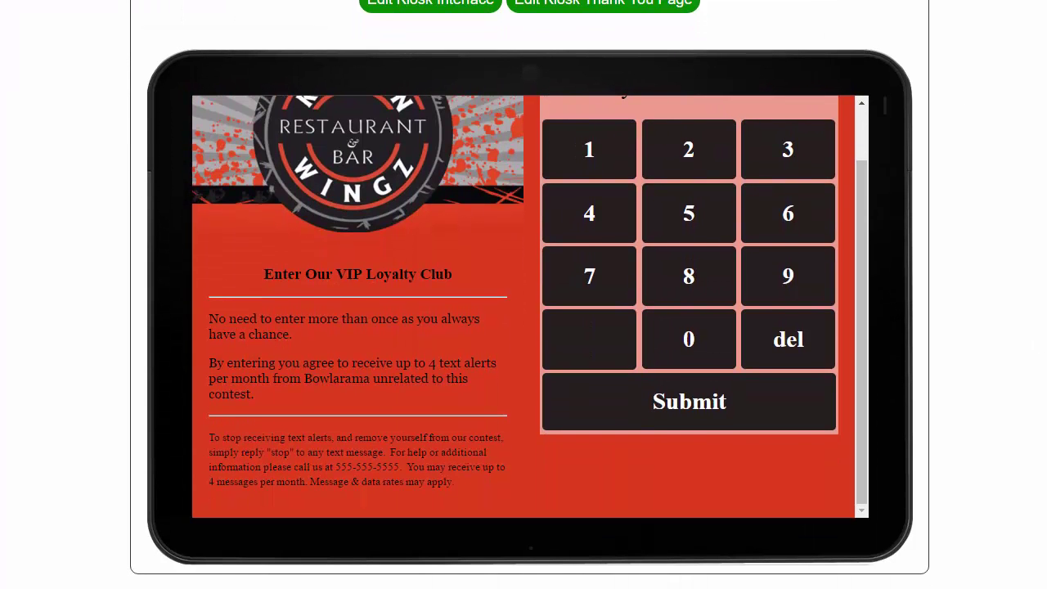
scroll(1004, 364, "up", 5)
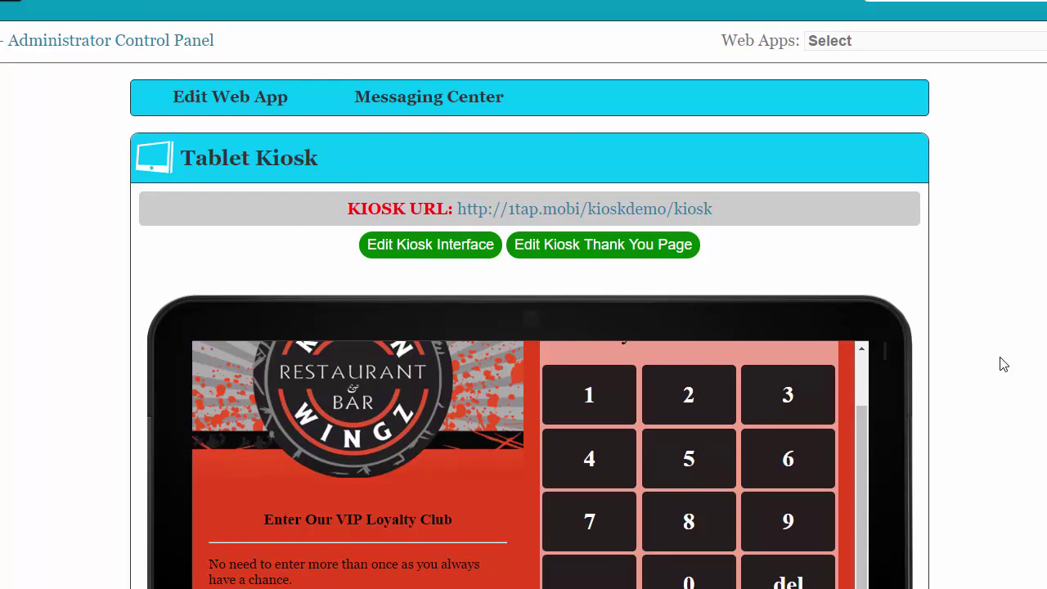
scroll(1004, 364, "up", 2)
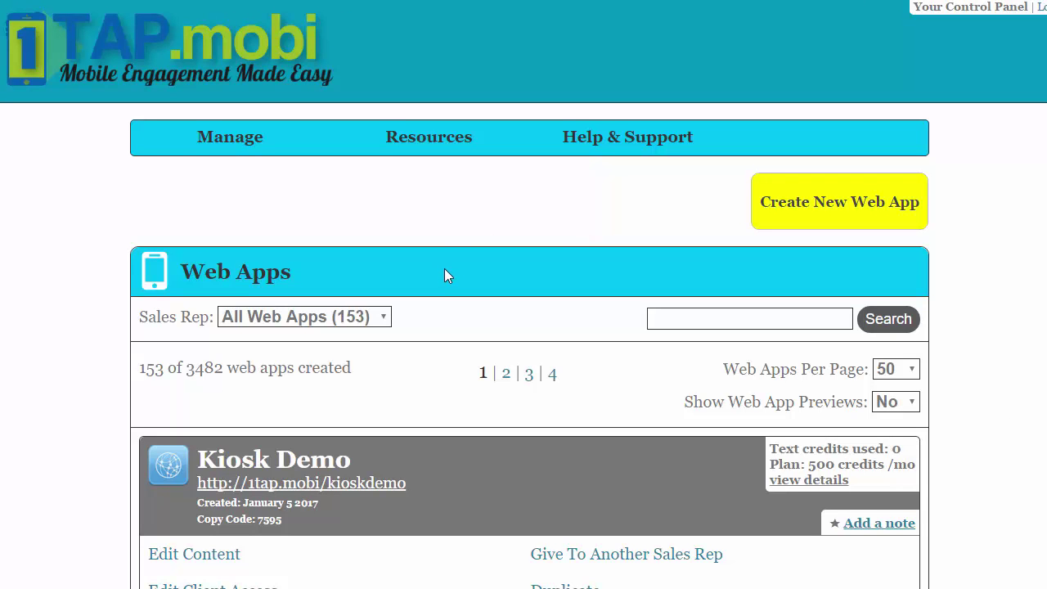
scroll(444, 272, "down", 3)
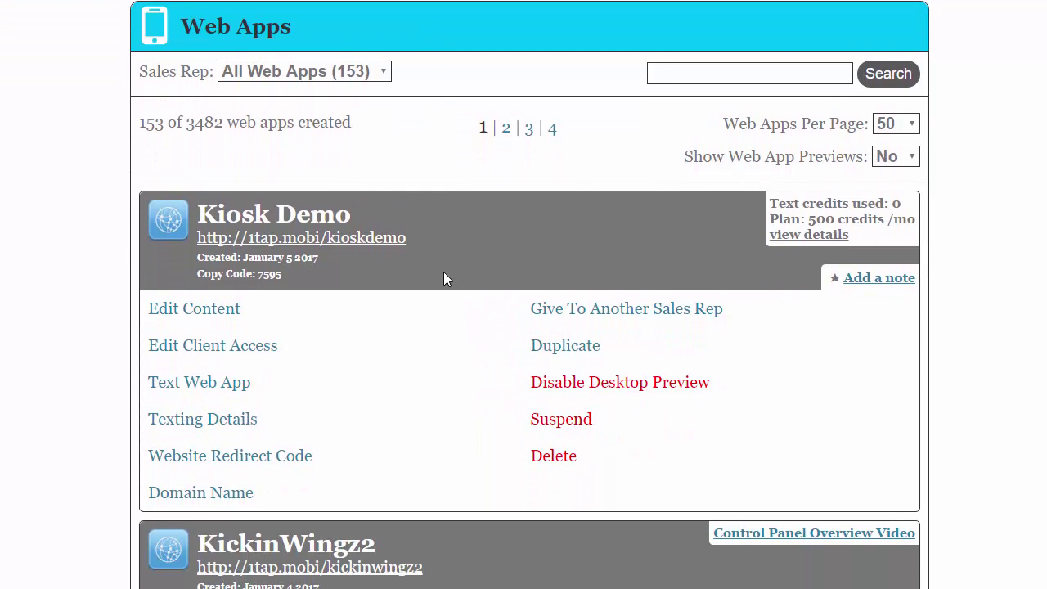